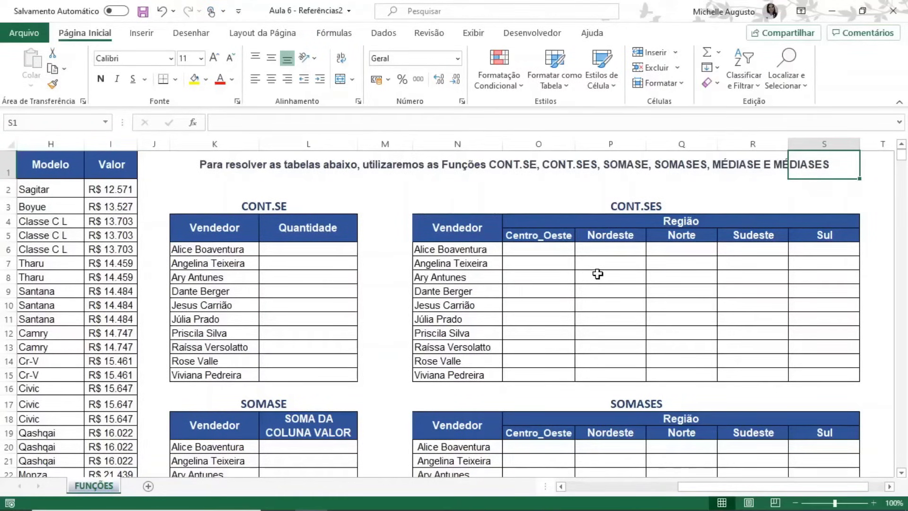
Look through the empty CONT.SE, CONT.SES, SOMASE, SOMASES, MÉDIASE and MÉDIASES tables on the FUNÇÕES sheet
scroll(453, 291, down, 3)
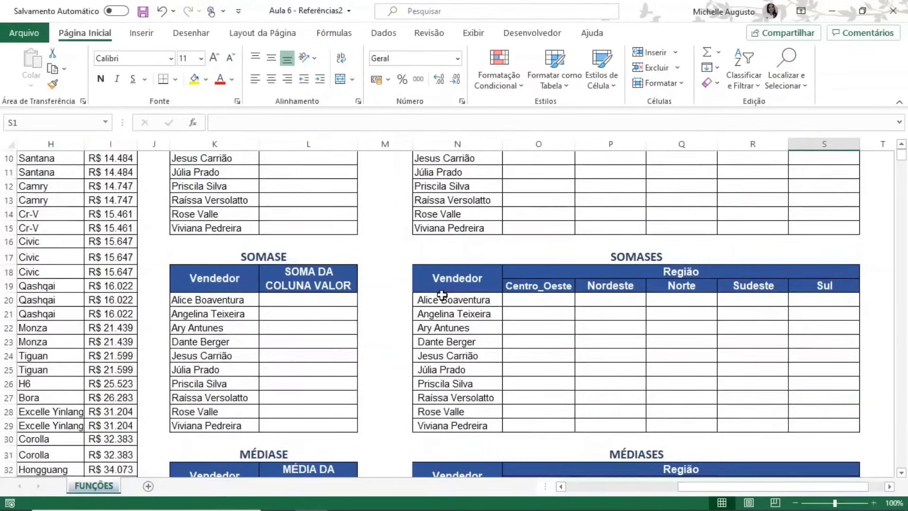
scroll(442, 295, down, 1)
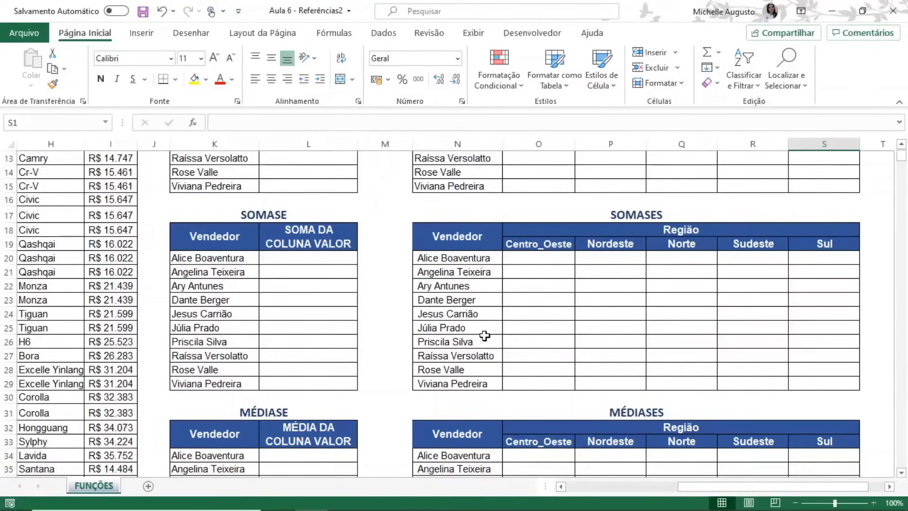
scroll(485, 333, down, 3)
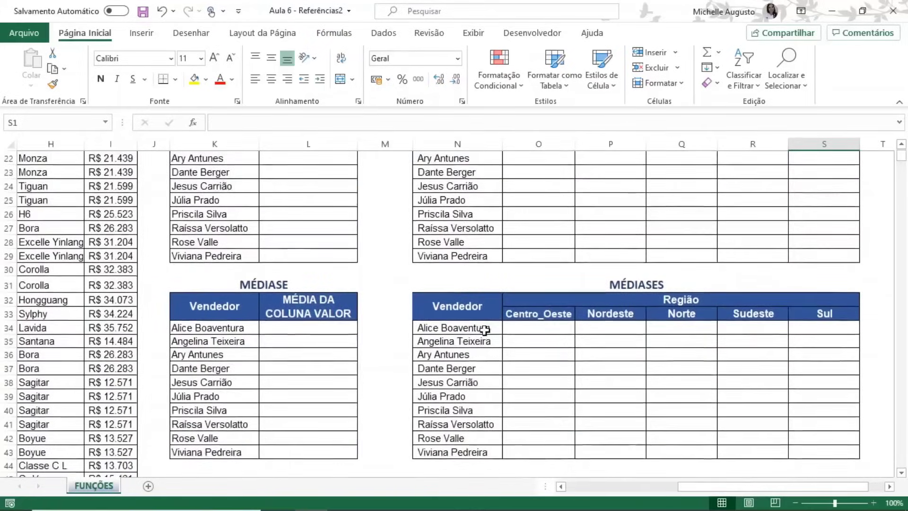
scroll(485, 330, down, 1)
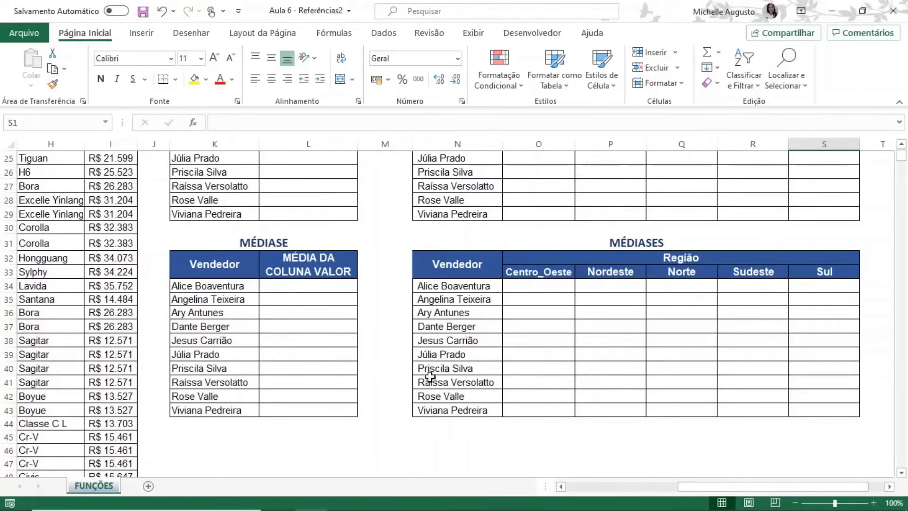
scroll(430, 377, up, 8)
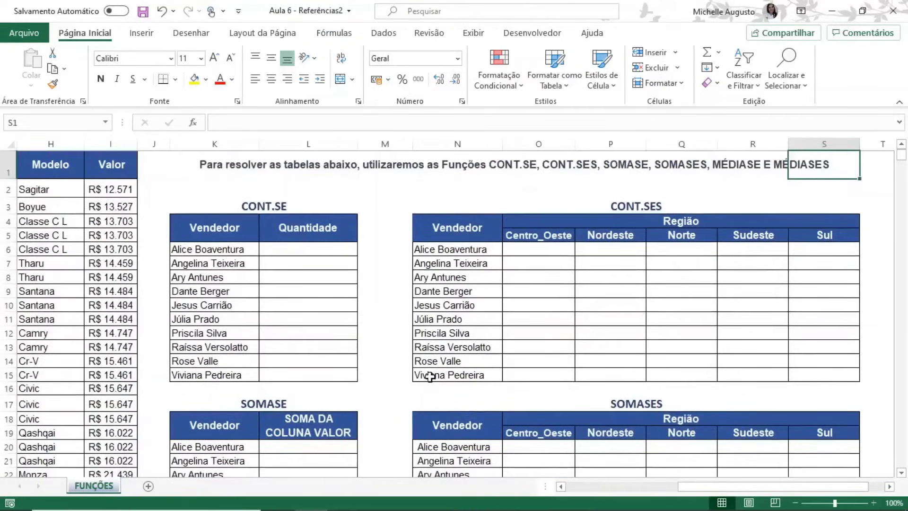
Examine the sales data in columns A to I, checking how far the Data da Venda column extends from A2
key(Left)
key(Left)
key(Left)
key(Left)
key(Left)
key(Left)
key(Left)
key(Left)
key(Left)
key(Left)
key(Left)
key(Left)
key(Left)
key(Left)
key(Left)
key(Left)
key(Left)
key(Left)
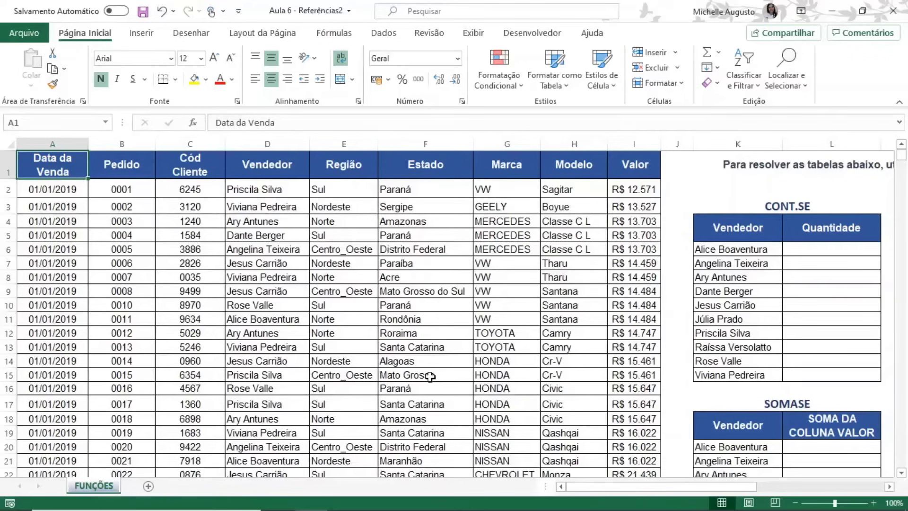
key(Down)
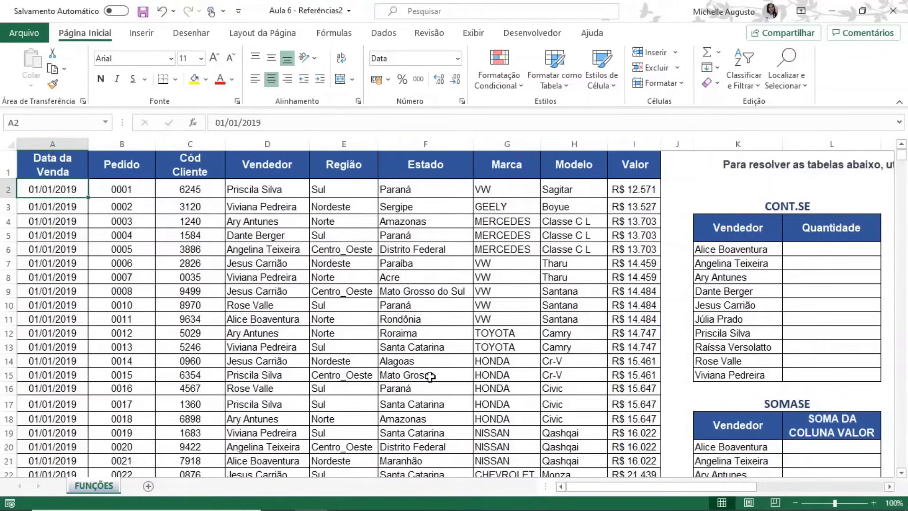
key(ctrl+shift+Down)
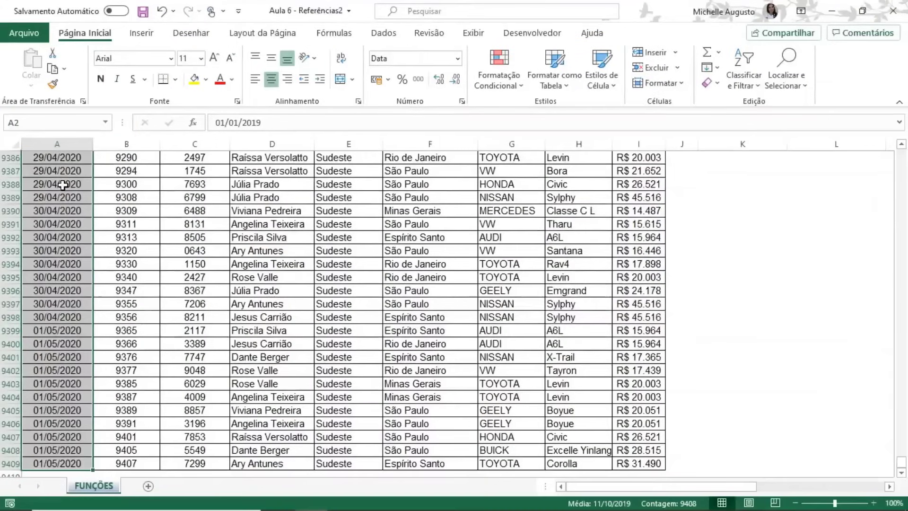
key(ctrl+Home)
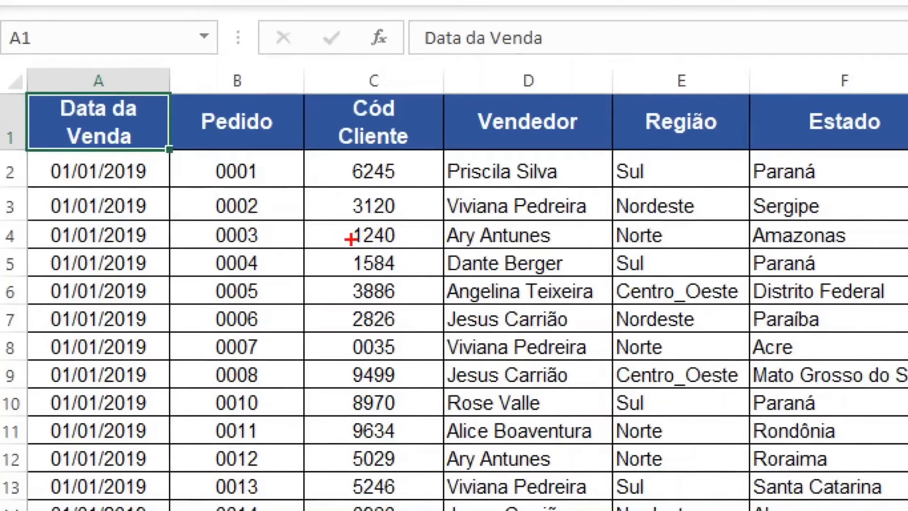
drag(284, 164, 284, 273)
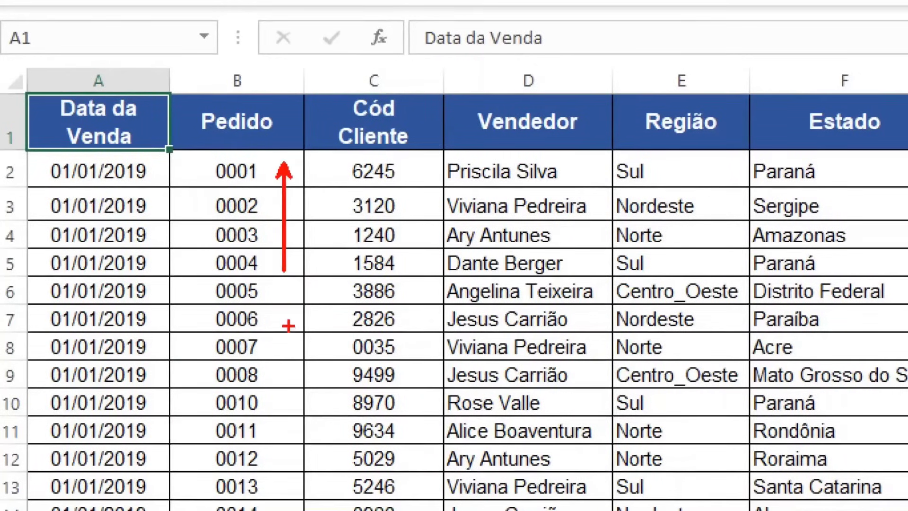
mouse_move(8, 88)
mouse_down()
mouse_move(905, 171)
mouse_move(896, 150)
mouse_up()
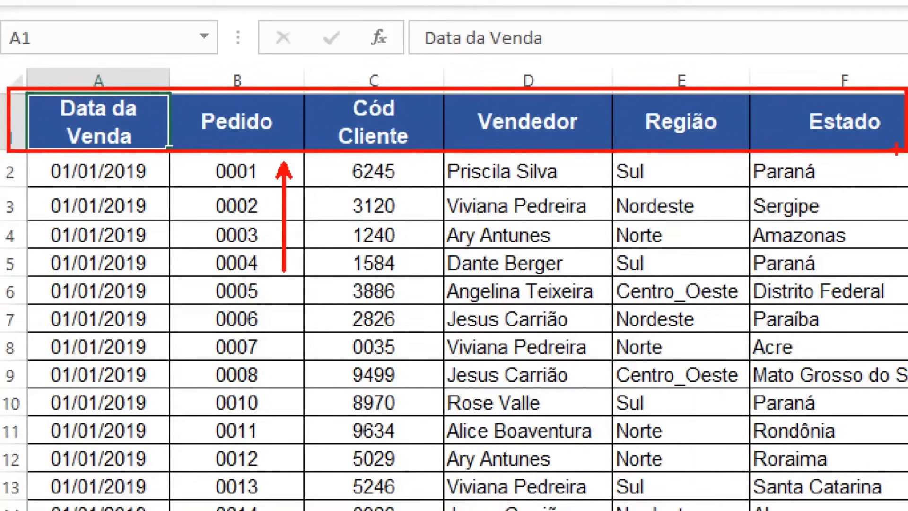
key(Escape)
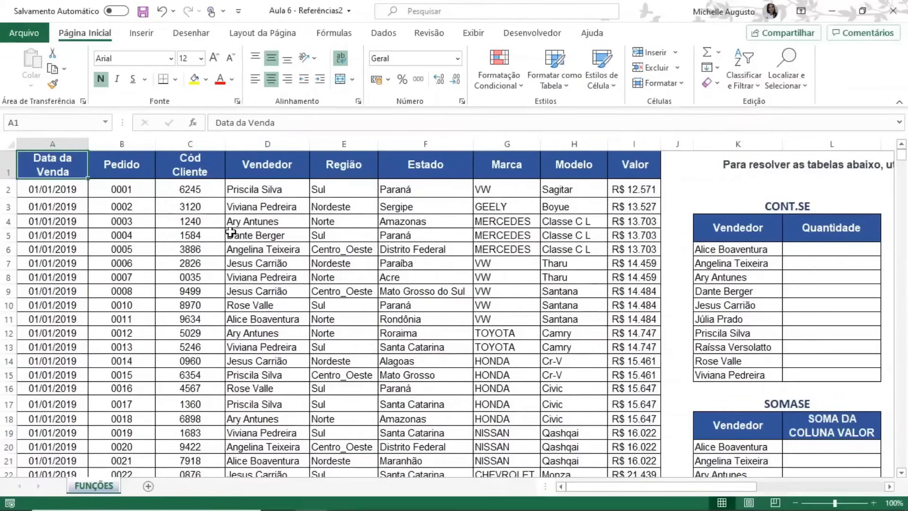
Select the entire sales data block with its headers and start creating names from the selection
click(252, 239)
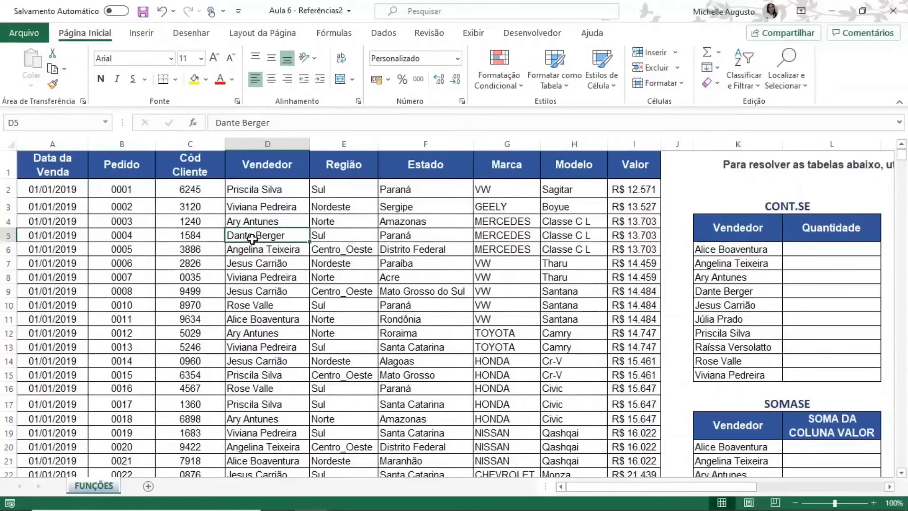
key(ctrl+a)
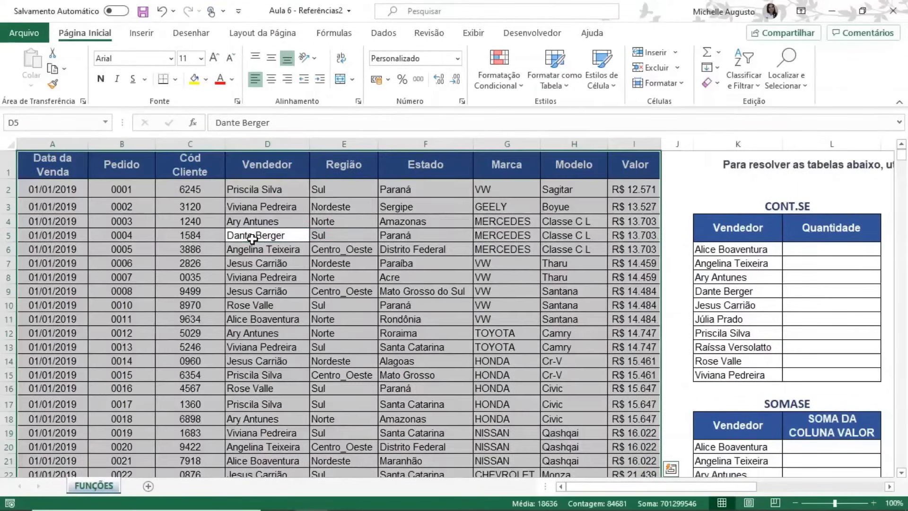
key(ctrl+t)
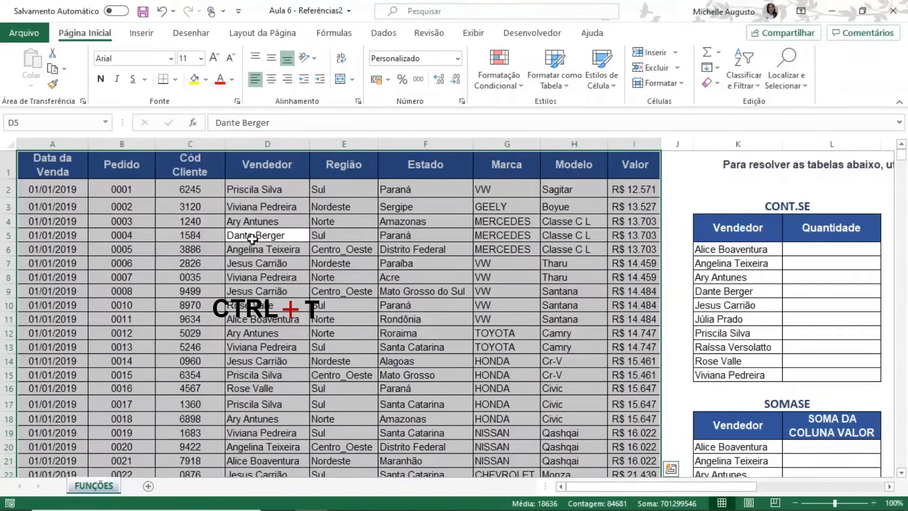
click(334, 35)
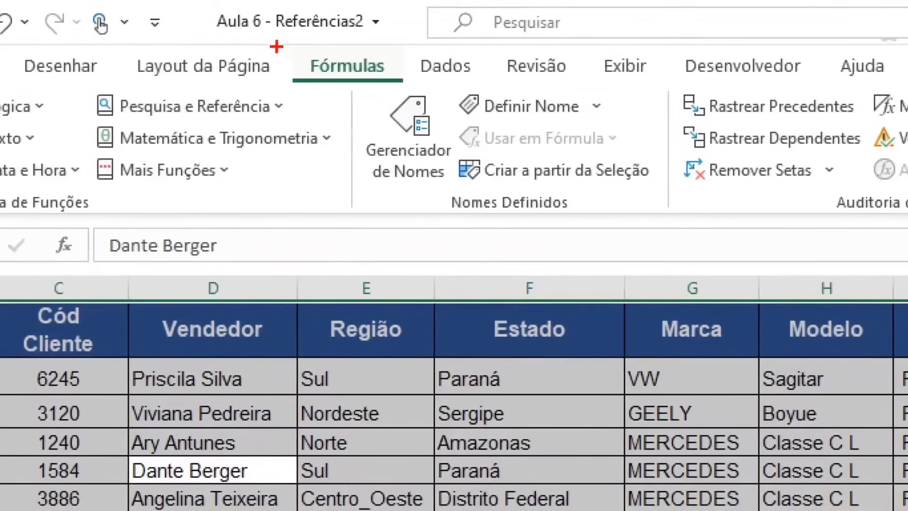
drag(283, 41, 409, 88)
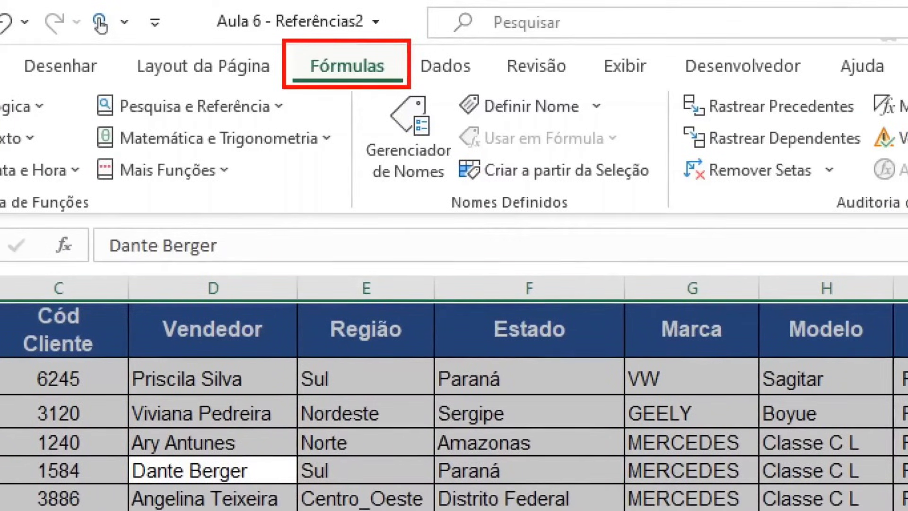
drag(513, 226, 539, 363)
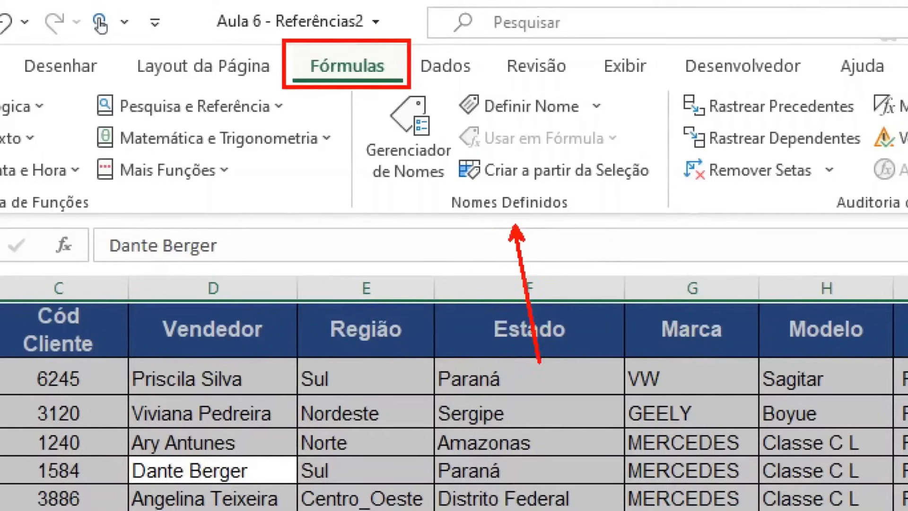
drag(449, 147, 673, 188)
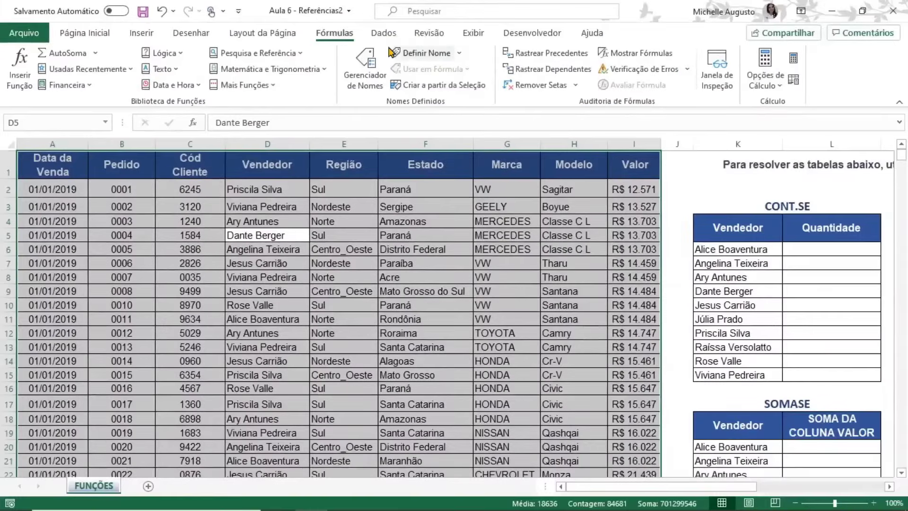
click(443, 89)
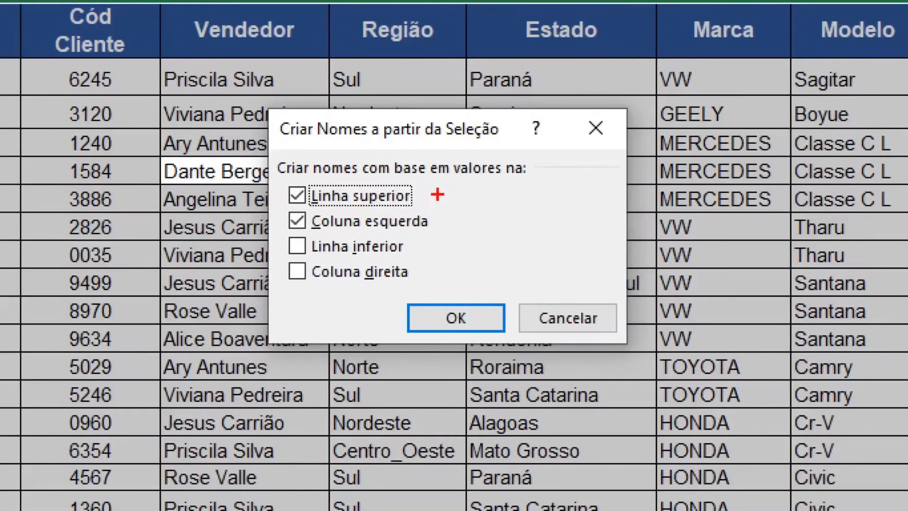
Create the range names from the top row only (Linha superior), with the left column option (Coluna esquerda) turned off
drag(422, 192, 524, 199)
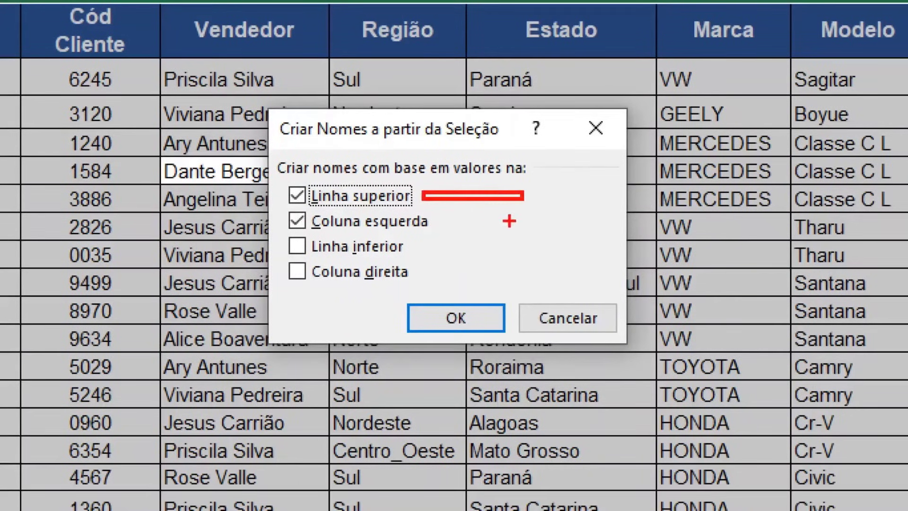
mouse_move(267, 171)
mouse_down()
mouse_move(415, 197)
mouse_move(454, 213)
mouse_up()
key(Escape)
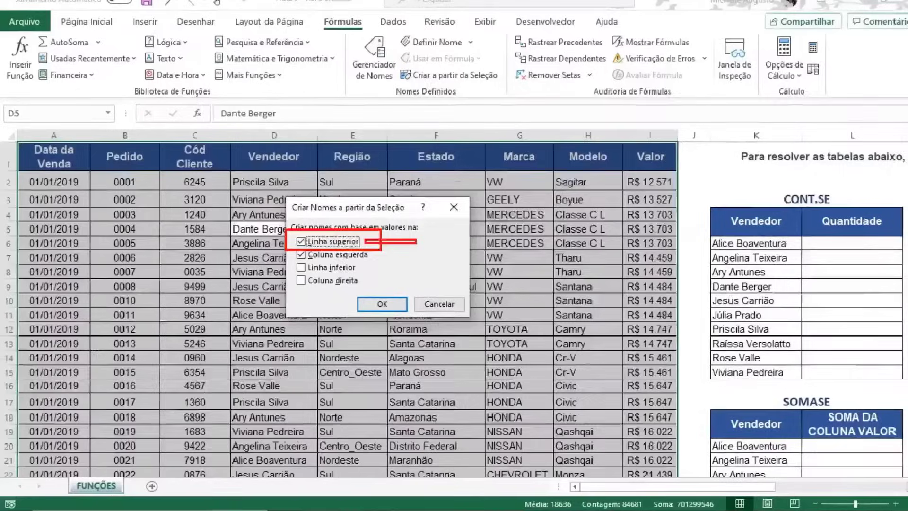
click(294, 260)
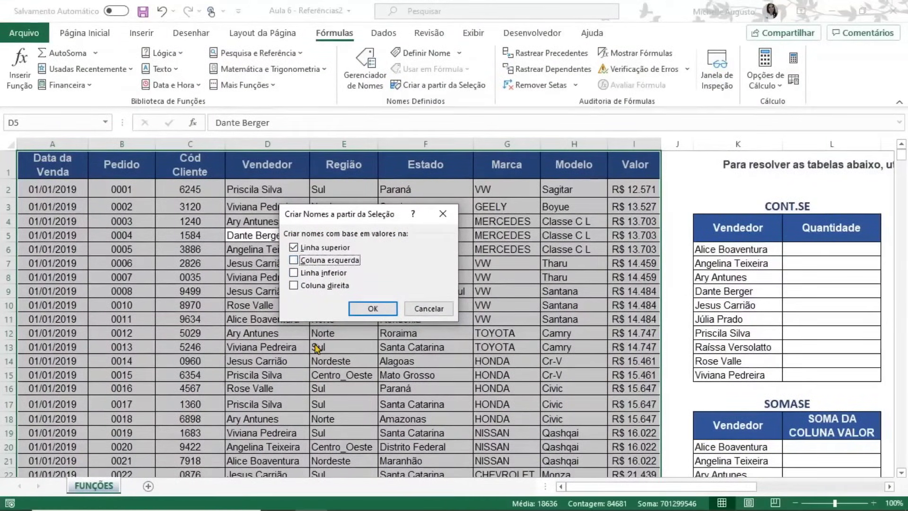
key(ctrl+1)
click(455, 254)
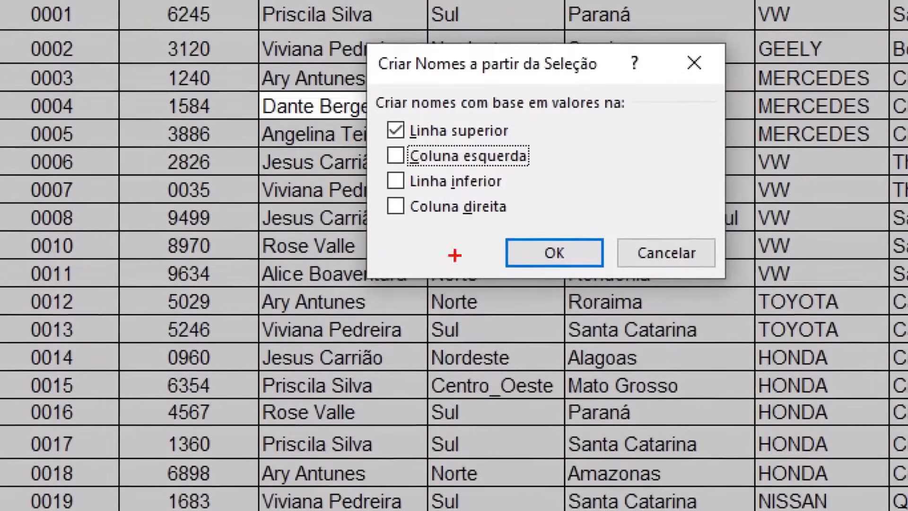
drag(367, 111, 545, 154)
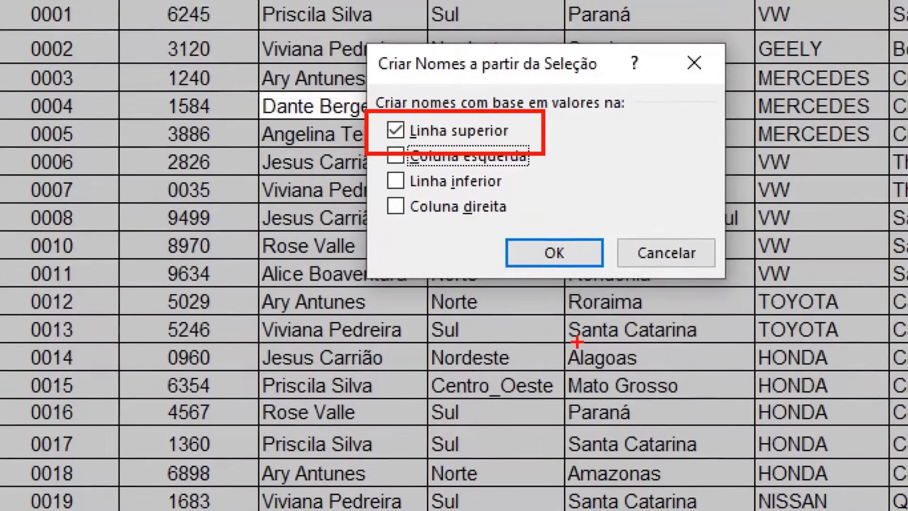
key(Escape)
click(373, 309)
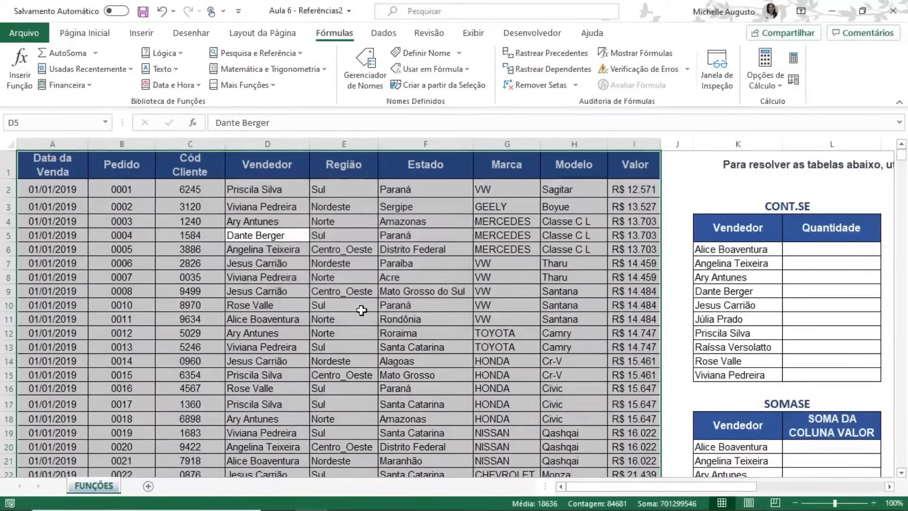
Check the list of names defined for the sales data columns
click(132, 222)
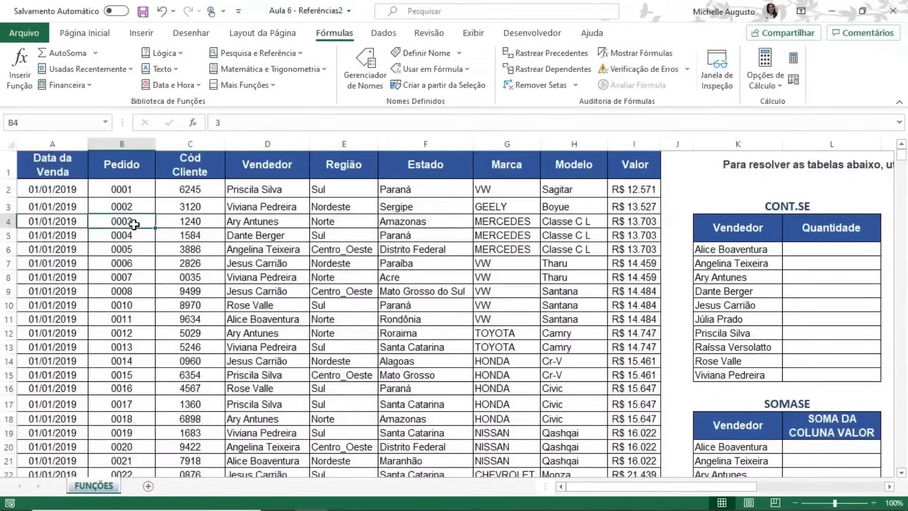
click(104, 126)
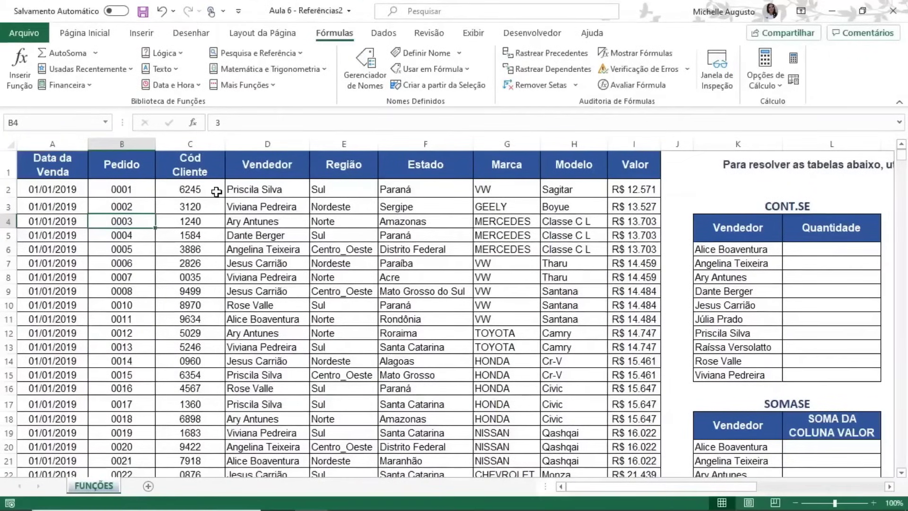
click(432, 201)
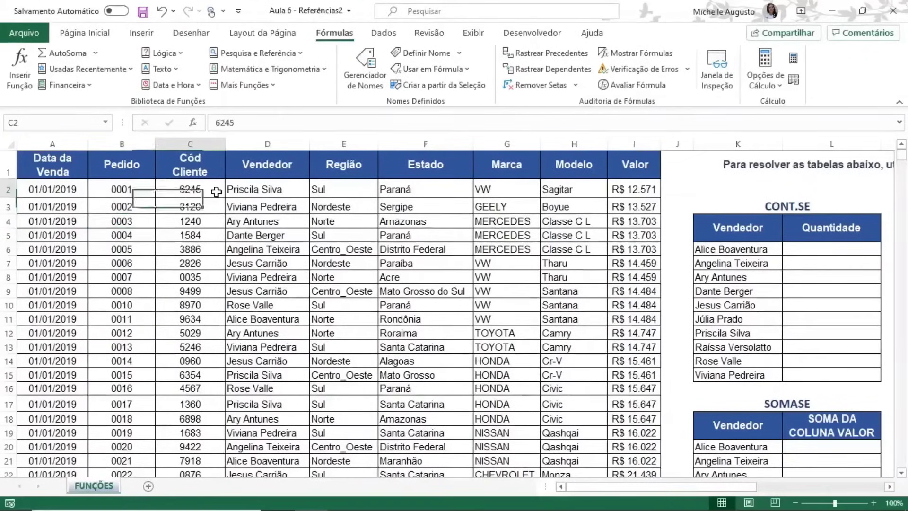
Enter the marker x in L15, the last Quantidade cell of the CONT.SE table
key(Right)
key(Right)
key(Right)
key(Right)
key(Right)
key(Right)
key(Right)
key(Right)
key(Right)
key(Right)
key(Right)
key(Right)
key(Right)
key(Right)
key(Right)
key(Right)
key(Right)
key(Right)
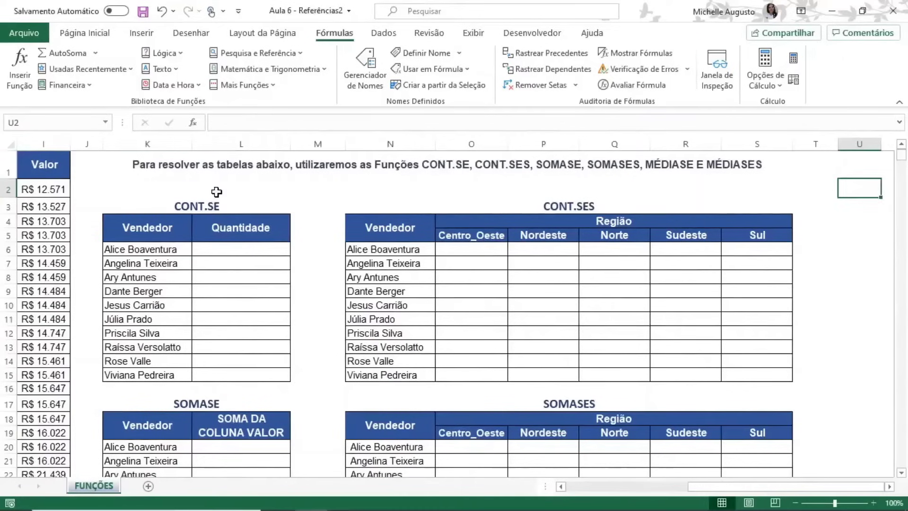
click(150, 245)
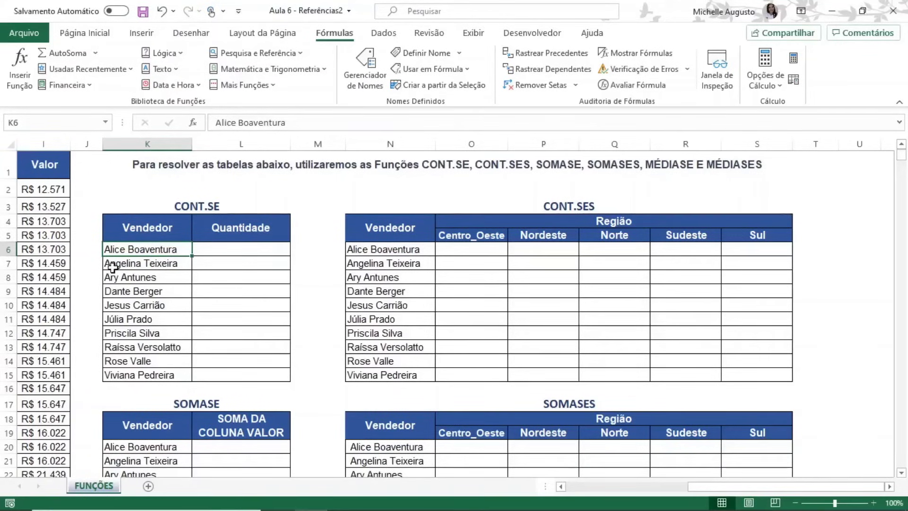
click(239, 372)
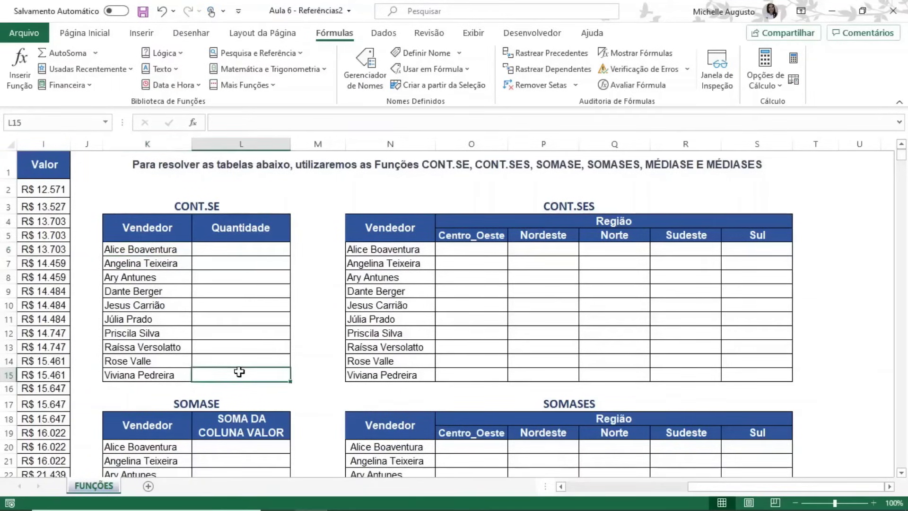
text(x)
Fill O15:S15, the last row of the CONT.SES table from Centro_Oeste to Sul, with the marker x
click(445, 375)
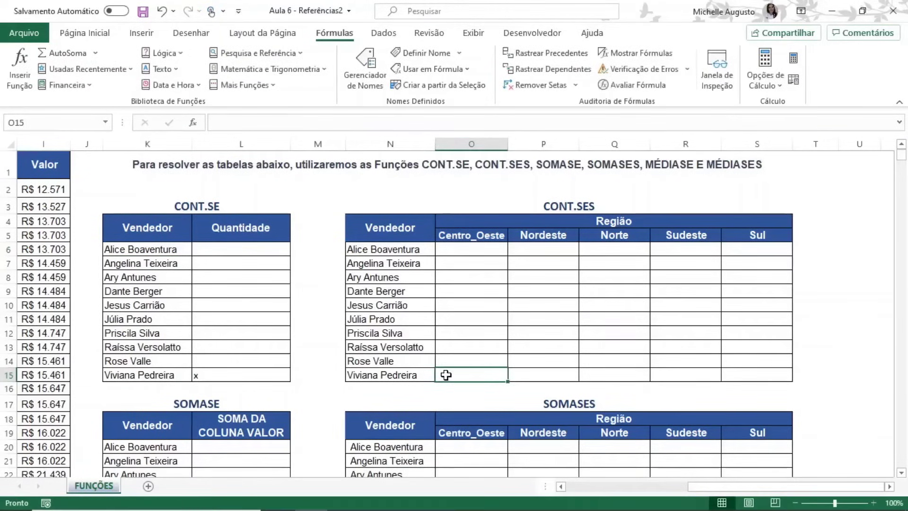
key(shift+Right)
key(shift+Right)
key(shift+Right)
key(shift+Right)
text(x)
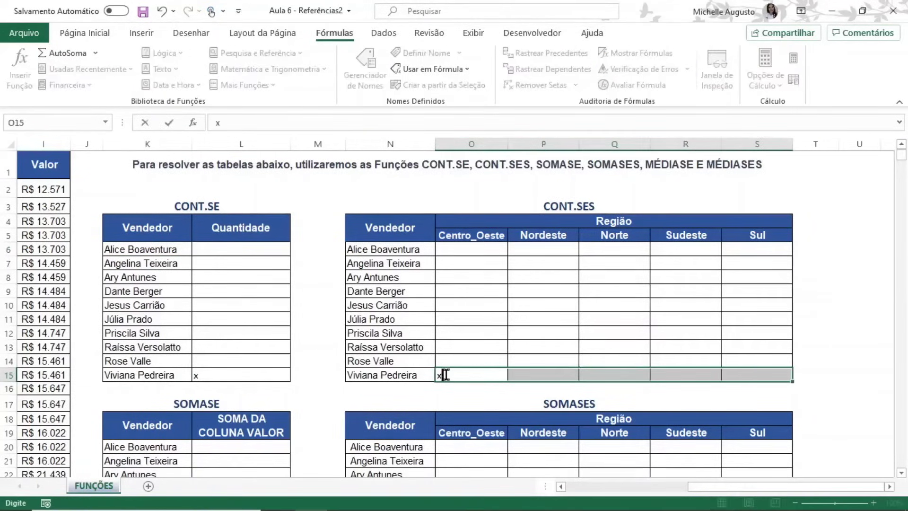
key(ctrl+Return)
click(762, 246)
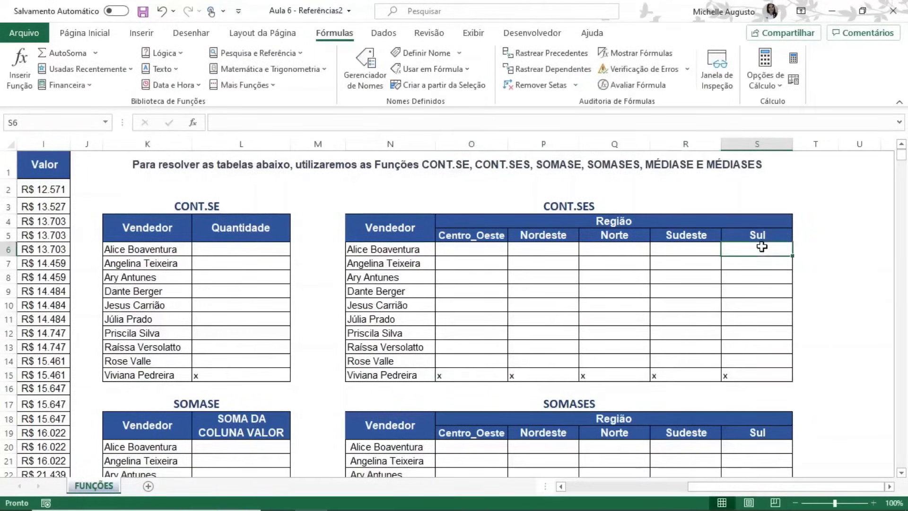
Enter the marker x in S6 and S20, the first Sul cells of the CONT.SES and SOMASES tables
scroll(747, 283, down, 3)
click(755, 299)
text(x)
click(625, 364)
Fill O29:S29, the last row of the SOMASES table from Centro_Oeste to Sul, with the marker x
click(474, 426)
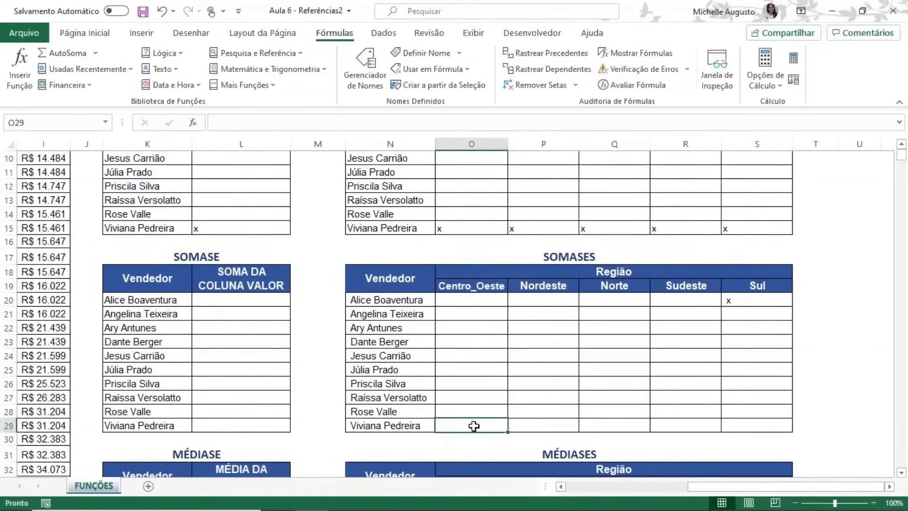
key(shift+Right)
key(shift+Right)
key(shift+Right)
key(shift+Right)
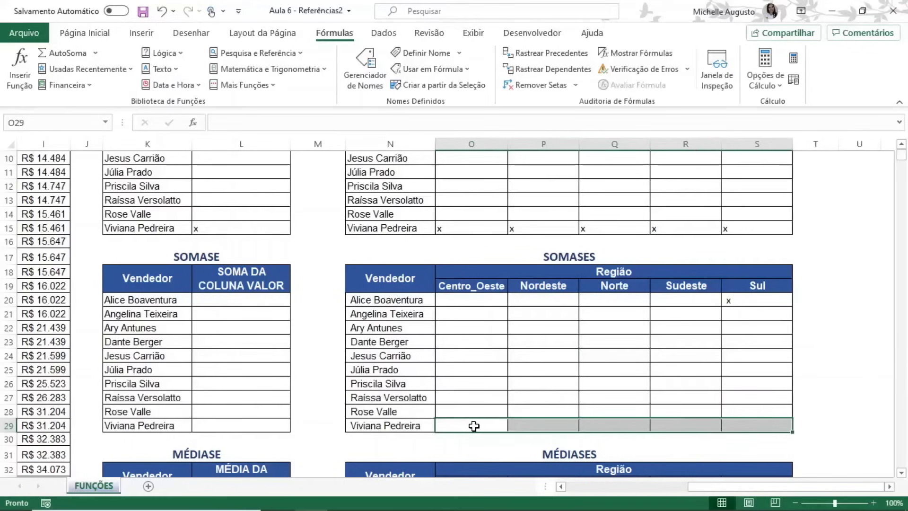
text(x)
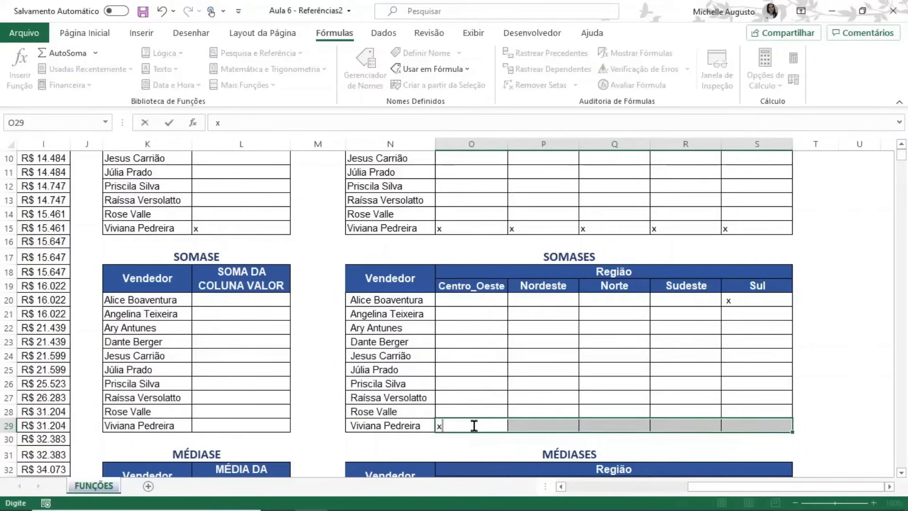
key(ctrl+Return)
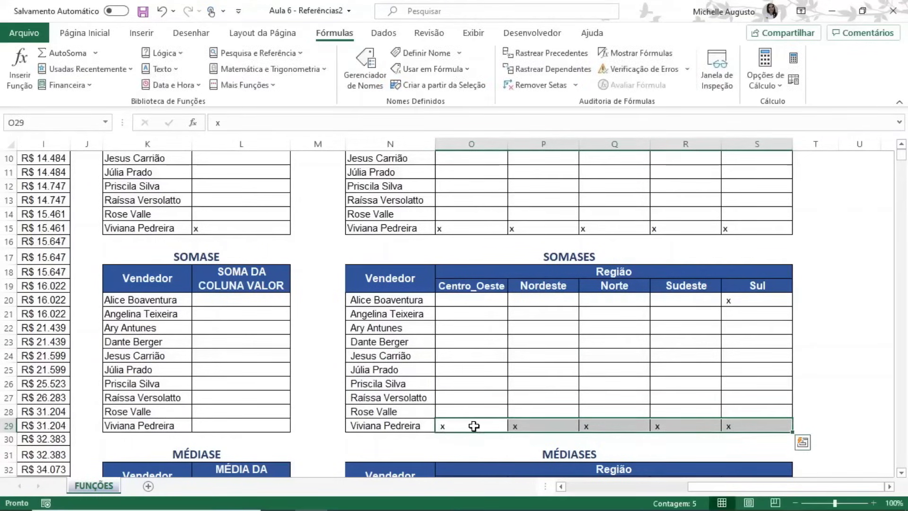
Enter the marker x in L29 and L43, the last value cells of the SOMASE and MÉDIASE tables
click(283, 425)
scroll(289, 441, down, 5)
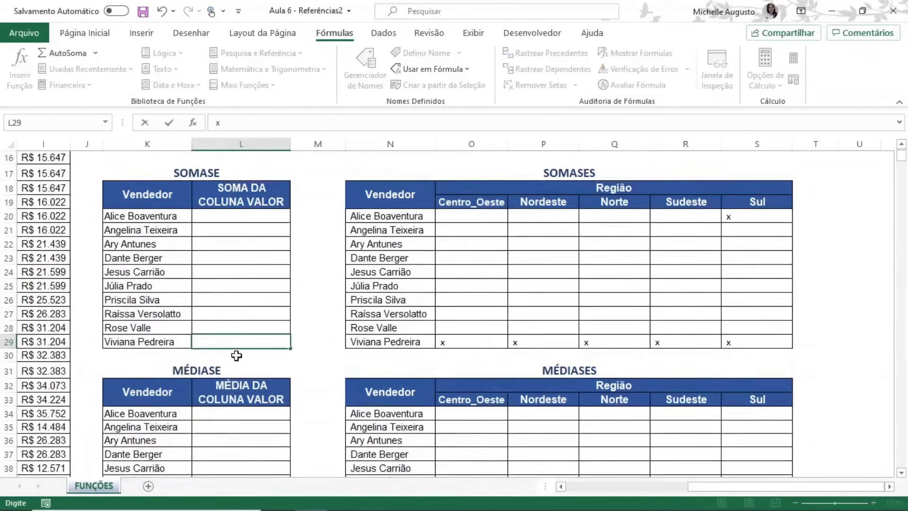
text(x)
click(240, 420)
click(269, 410)
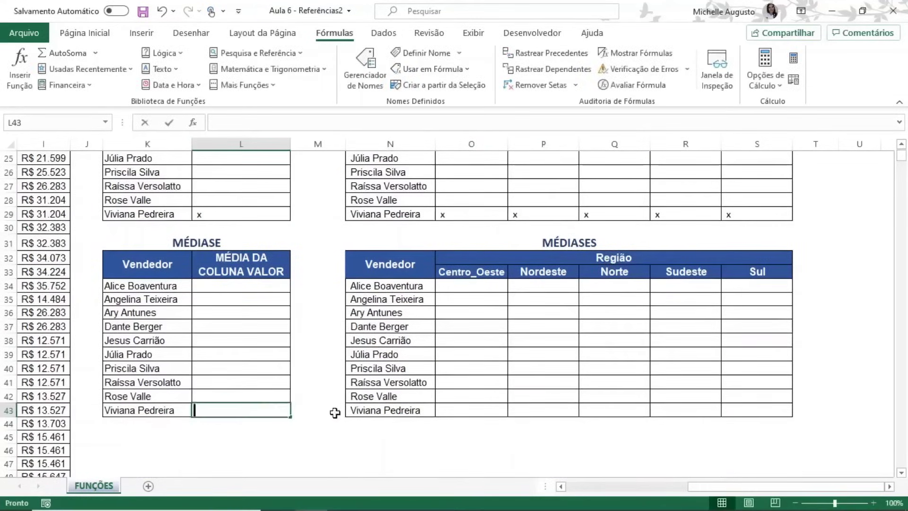
text(x)
Fill O43:S43, the last row of the MÉDIASES table from Centro_Oeste to Sul, with the marker x
click(465, 412)
key(shift+Right)
key(shift+Right)
key(shift+Right)
key(shift+Right)
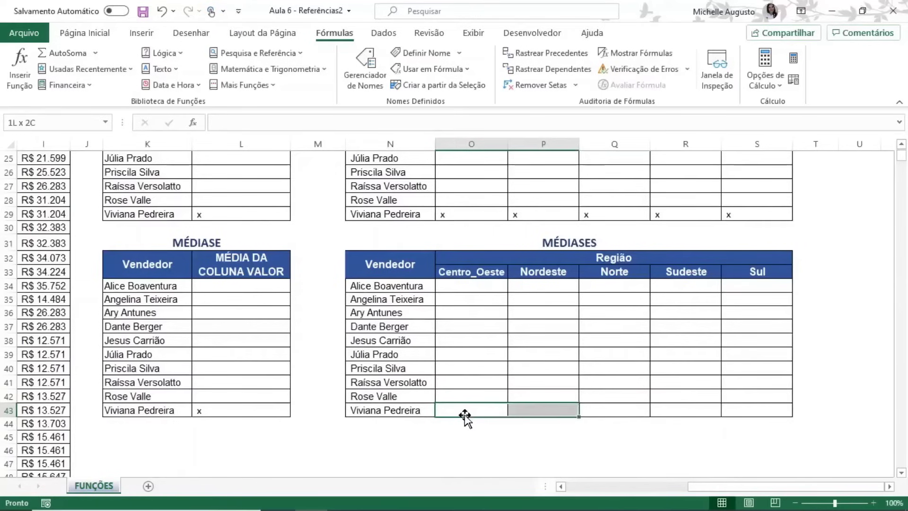
text(x)
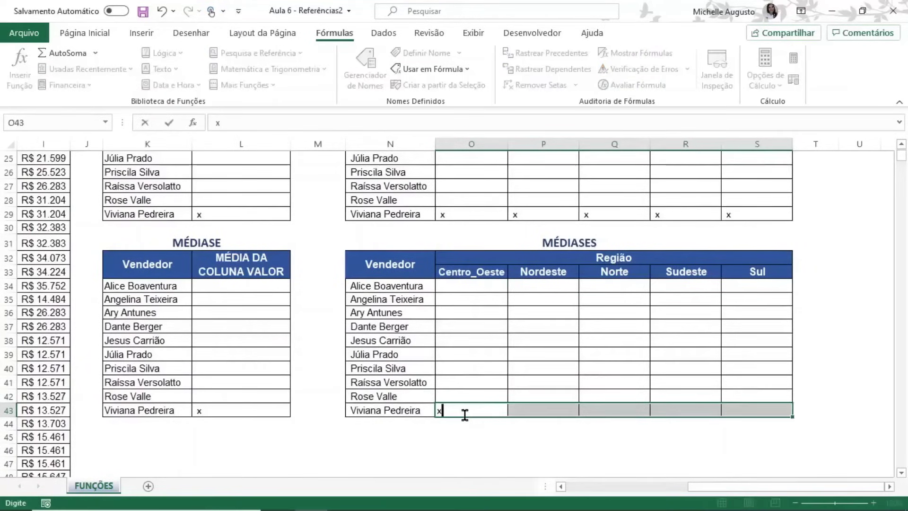
key(ctrl+Return)
Enter the marker x in S34, the first Sul cell of the MÉDIASES table
click(765, 290)
text(x)
click(597, 353)
Start a CONT.SE formula for the whole Quantidade range L6:L15 of the CONT.SE table
scroll(389, 323, up, 2)
scroll(389, 323, up, 6)
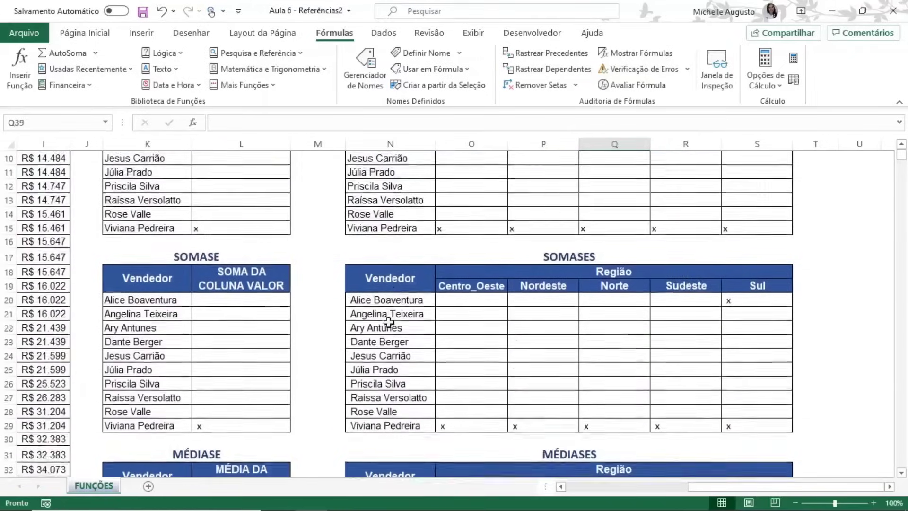
click(242, 254)
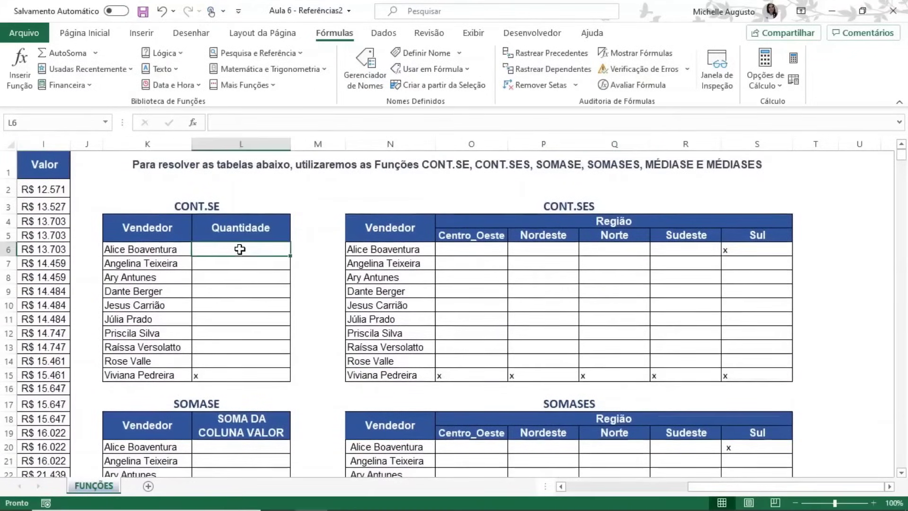
ctrl+scroll(217, 292, up, 1)
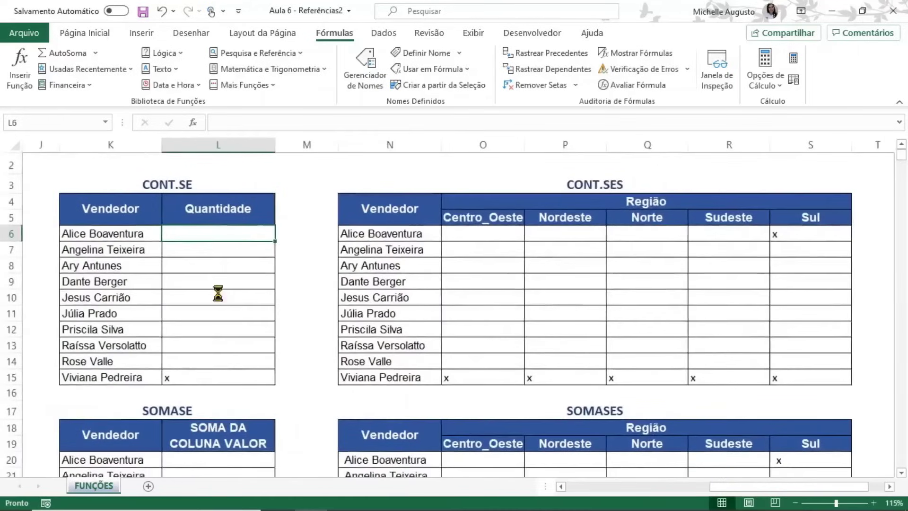
ctrl+scroll(218, 293, up, 1)
click(562, 487)
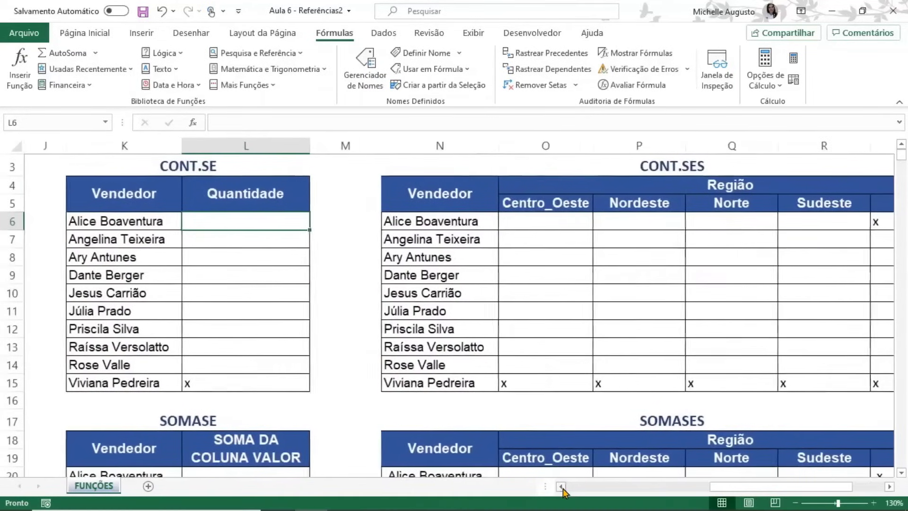
click(562, 487)
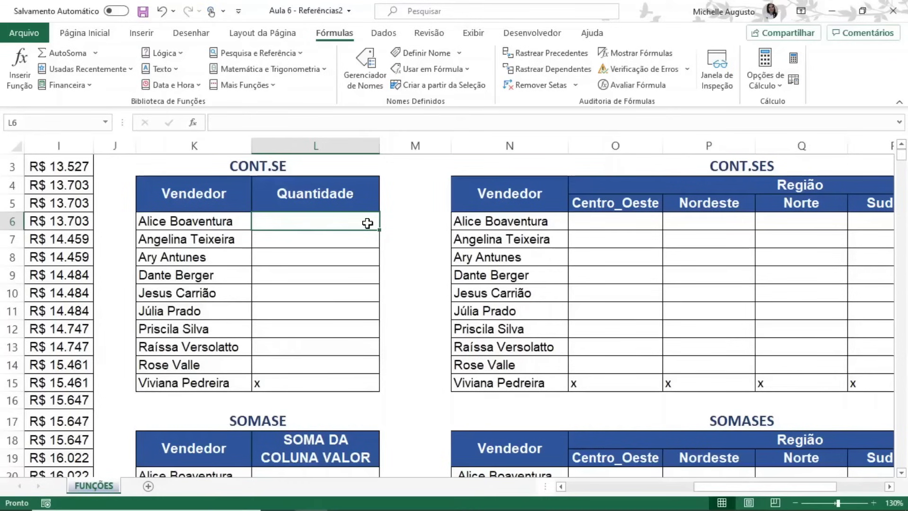
key(ctrl+shift+Down)
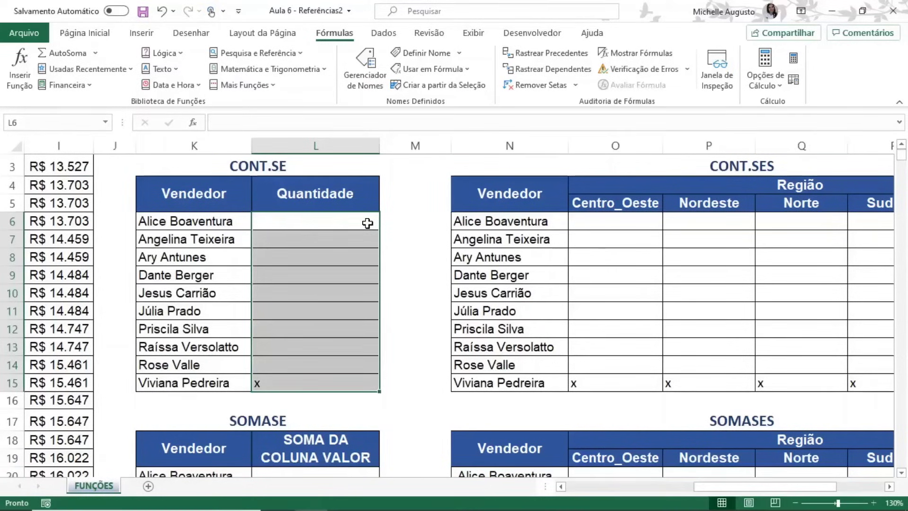
text(=cont)
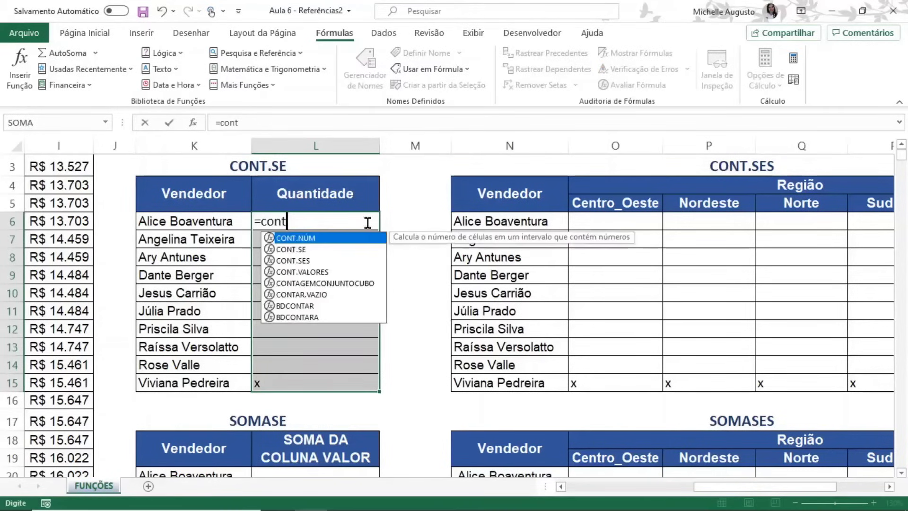
key(Down)
key(Tab)
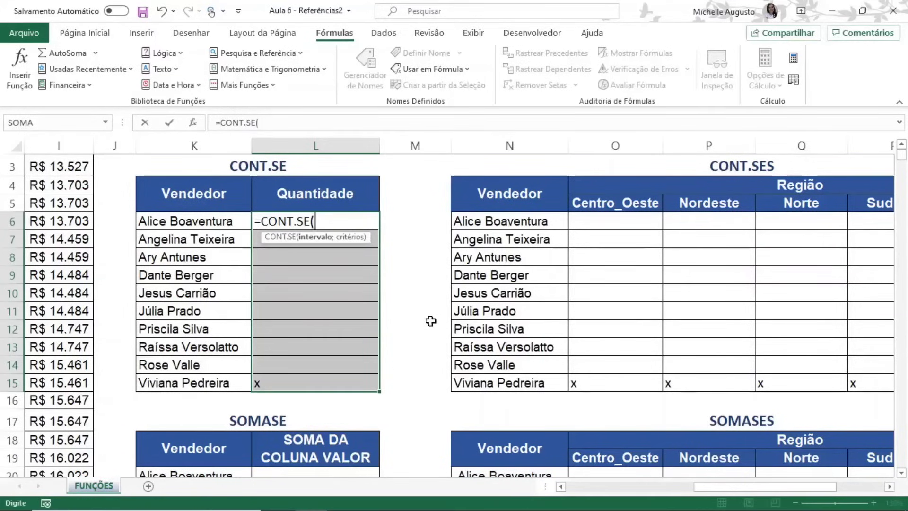
Complete the formula as =CONT.SE(Vendedor;K6) and enter it in all of L6:L15 at once
text(ve)
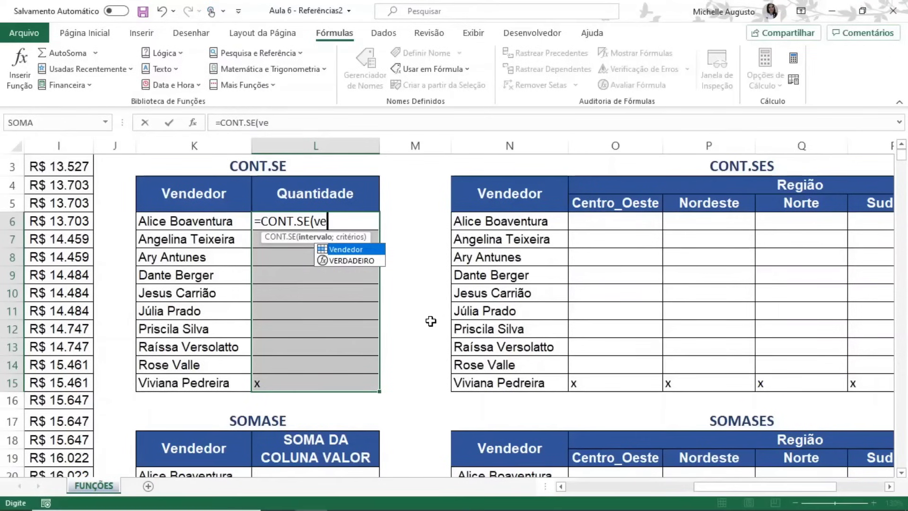
key(Tab)
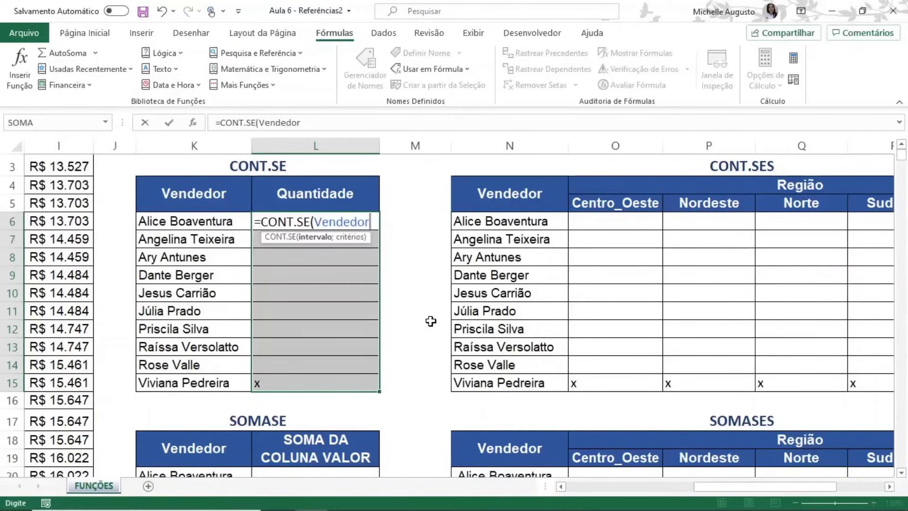
text(;)
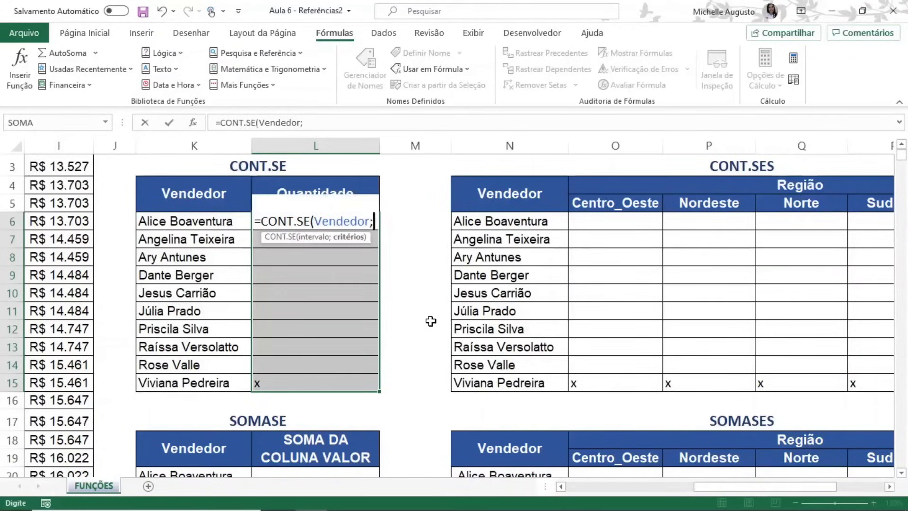
key(Left)
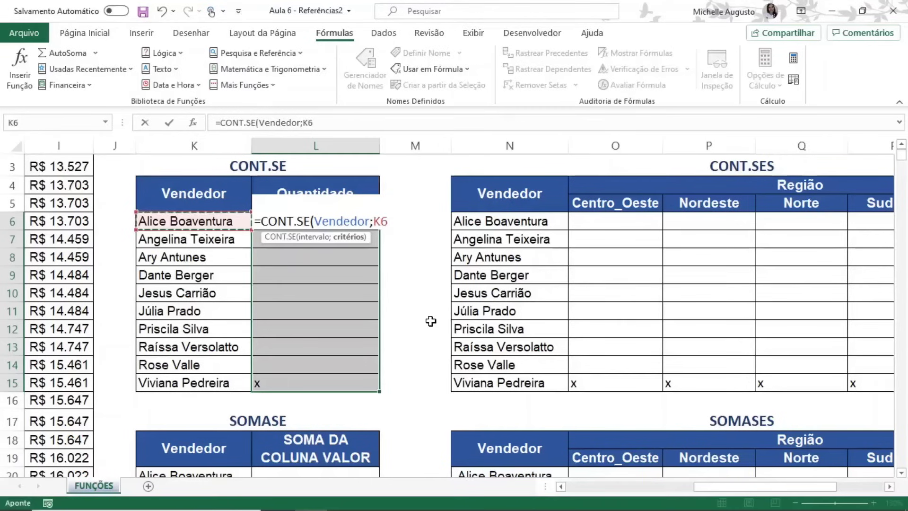
text())
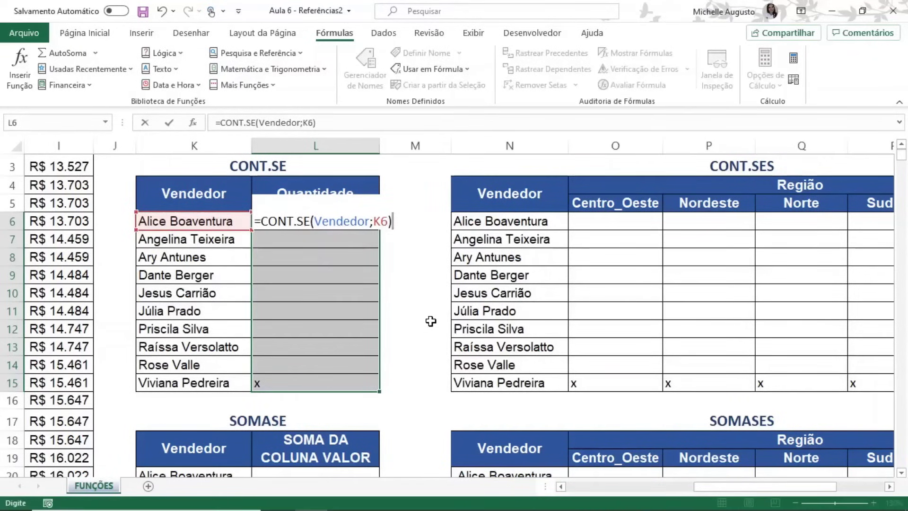
key(ctrl+Return)
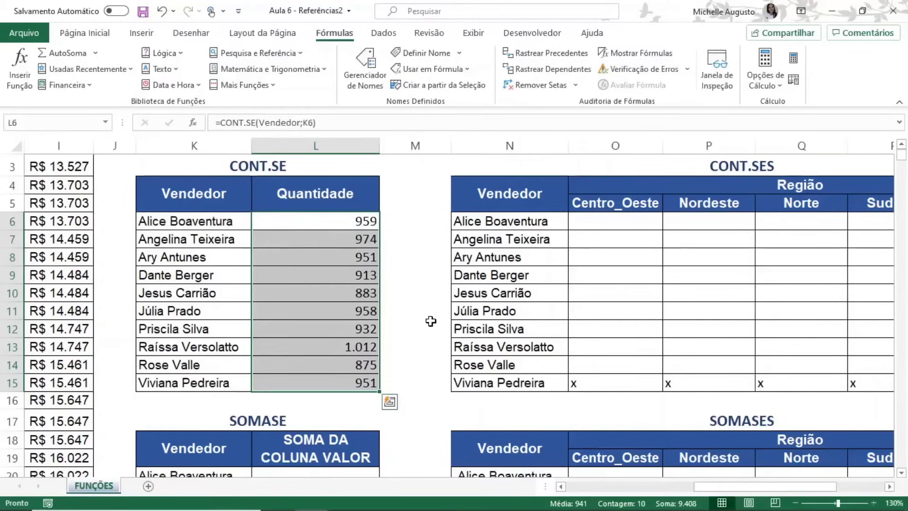
Start a CONT.SES formula for the whole range O6:S15 of the CONT.SES table
click(606, 224)
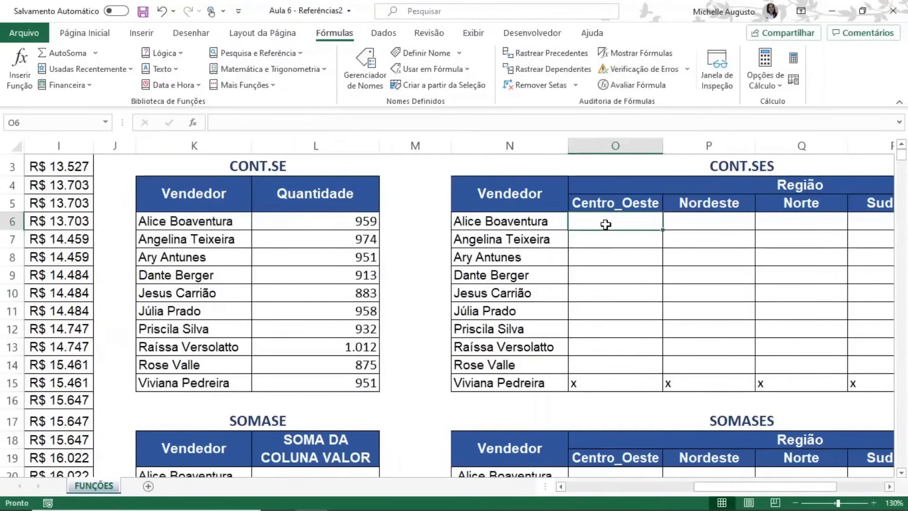
key(Right)
key(Right)
key(Right)
key(Right)
key(Right)
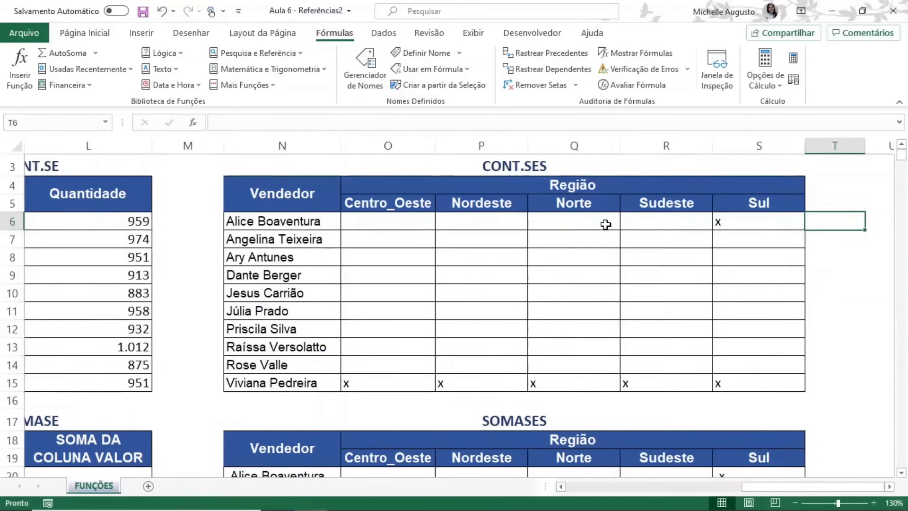
key(Left)
key(Left)
key(Left)
key(Left)
key(Left)
key(ctrl+shift+Down)
key(ctrl+shift+Right)
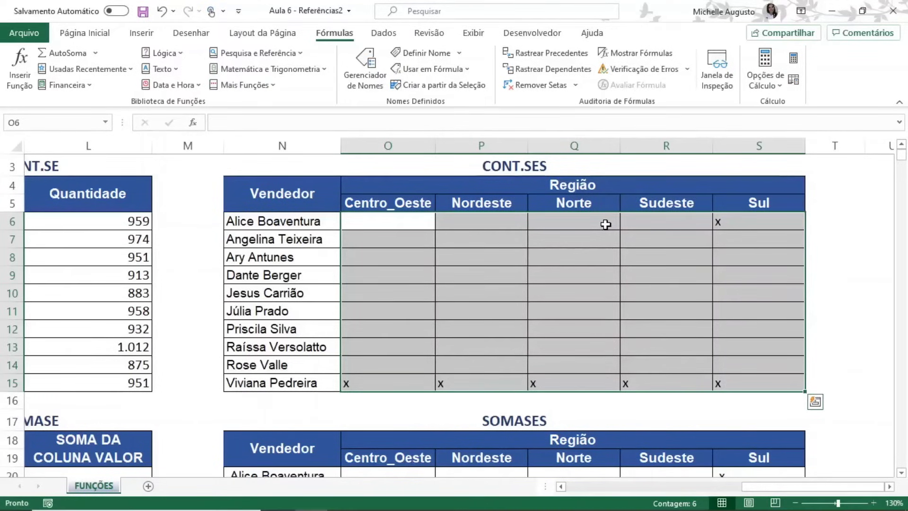
text(=cont)
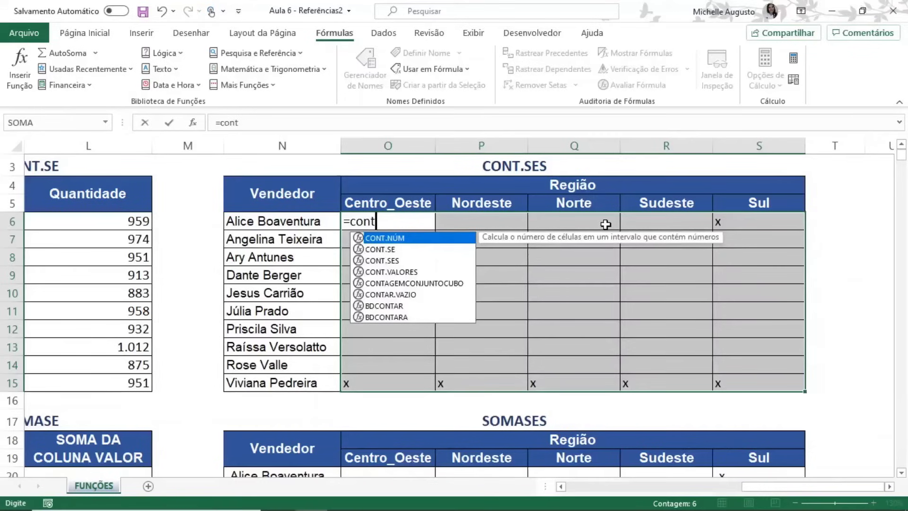
key(Down)
key(Down)
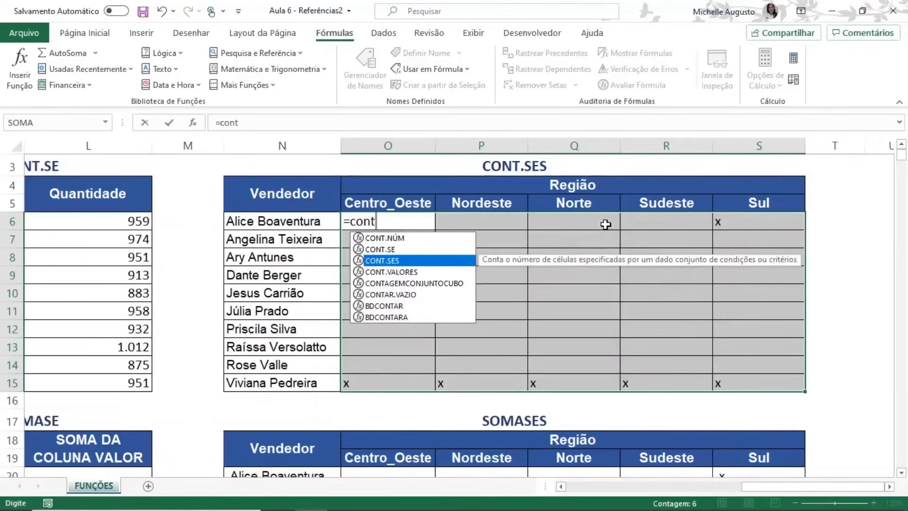
key(Tab)
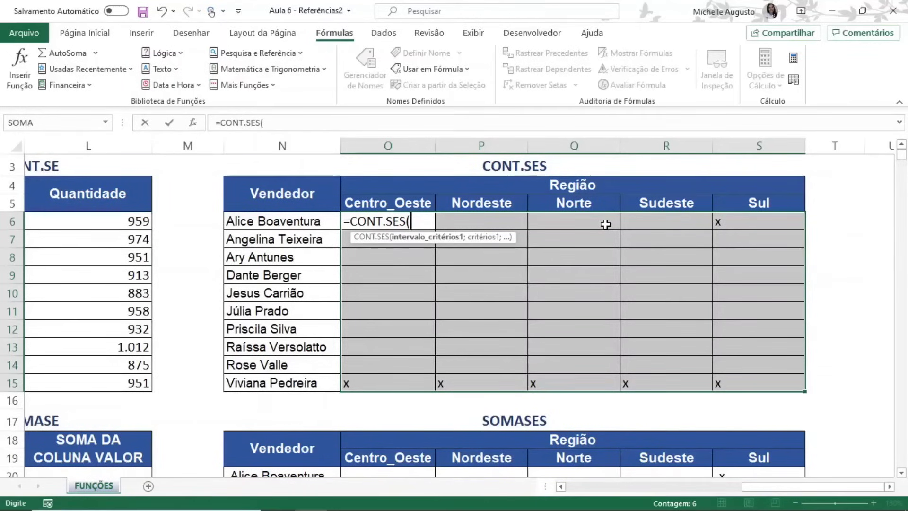
Set the first criteria pair of the CONT.SES formula to the named range Vendedor and $N6, locking only the column
text(V)
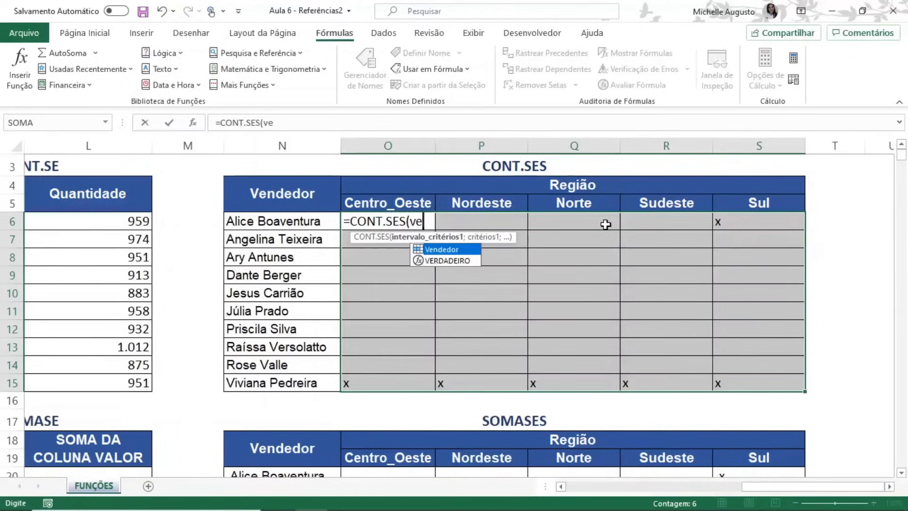
key(Tab)
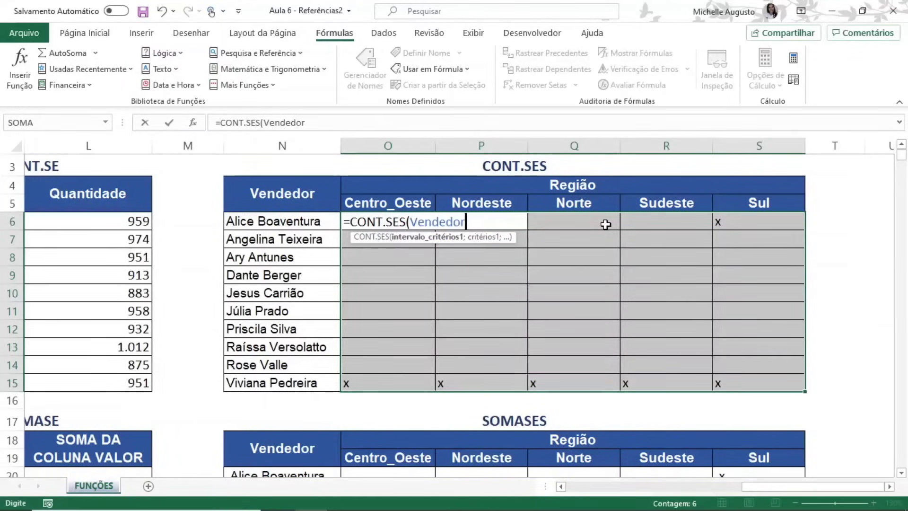
text(;)
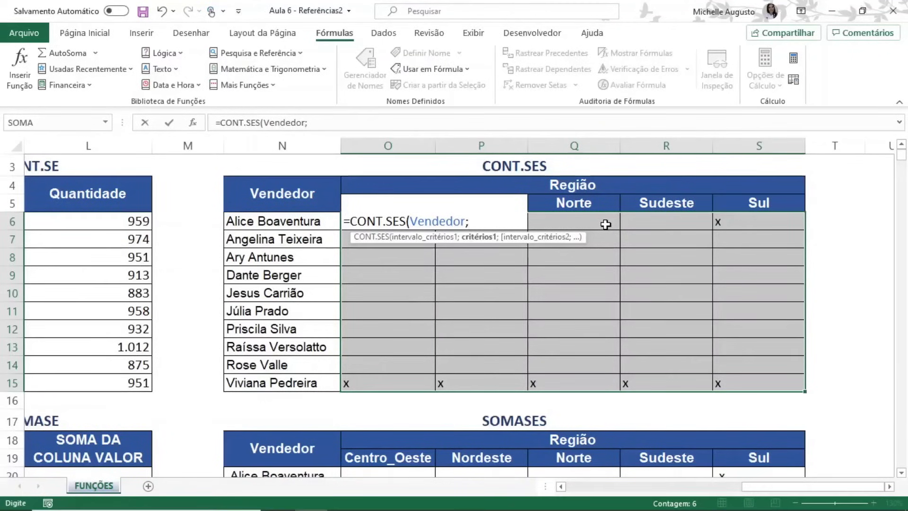
key(Left)
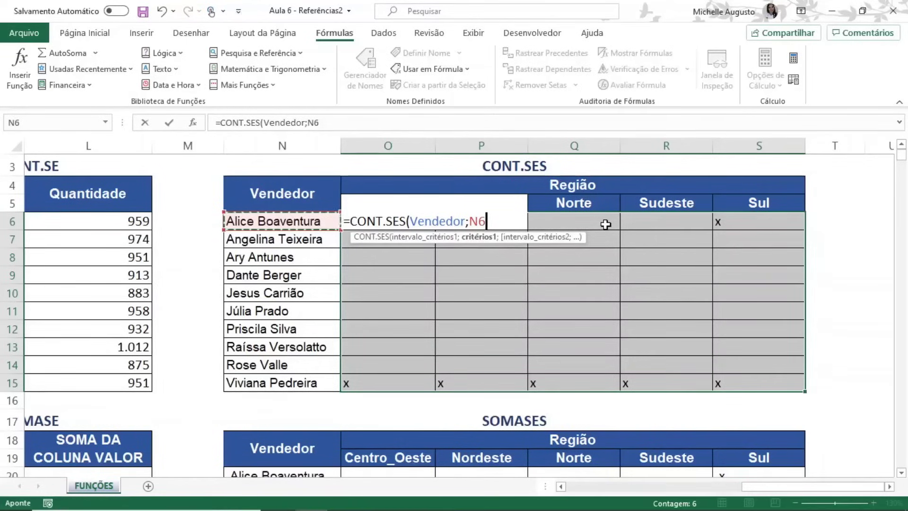
key(F4)
key(F4)
key(F4)
text(;)
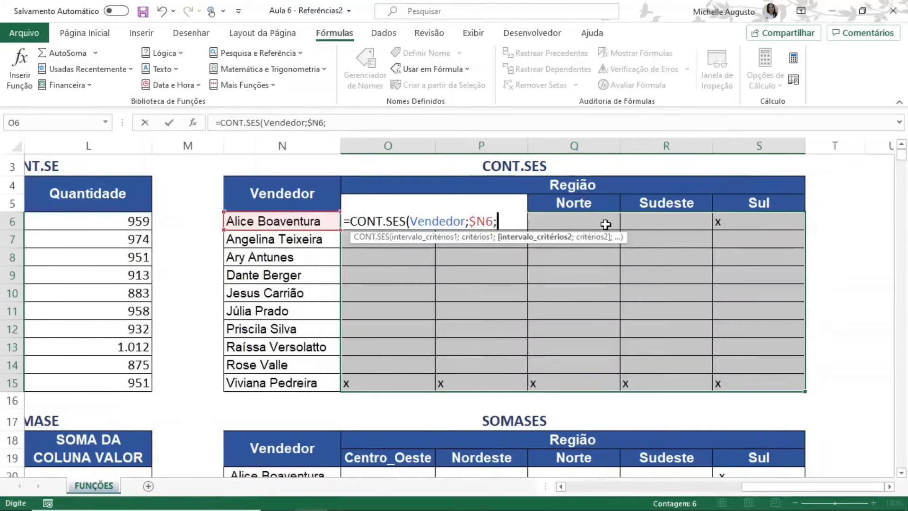
Complete the CONT.SES formula with the criteria pair Região and O$5, locking only the row, and enter it in all of O6:S15 at once
text(re)
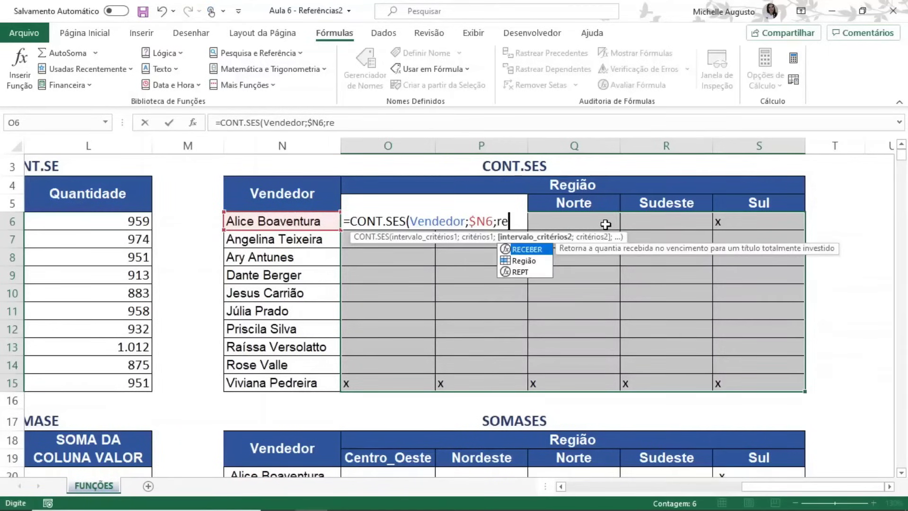
key(Down)
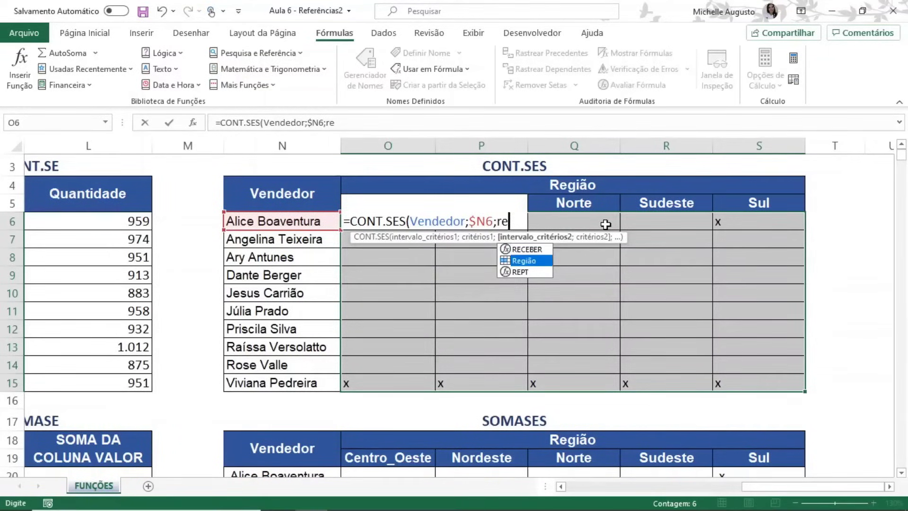
key(Tab)
text(;)
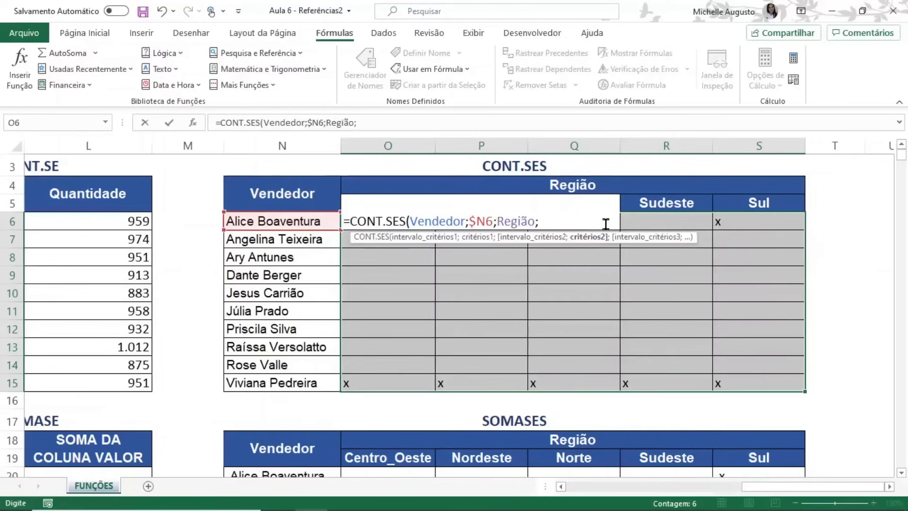
key(Up)
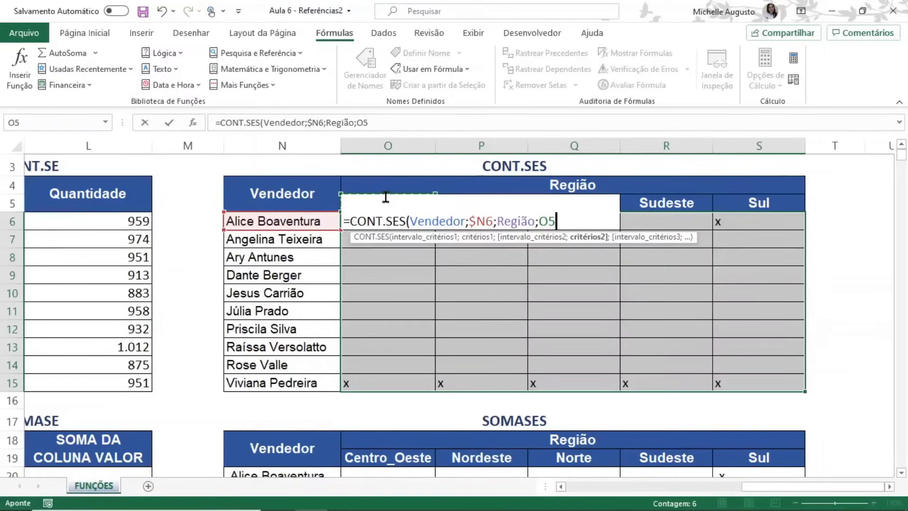
key(F4)
key(F4)
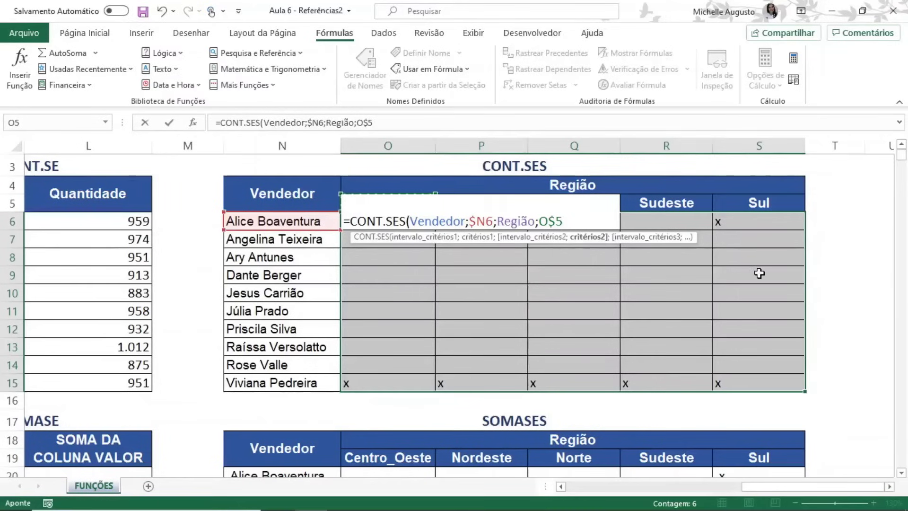
text())
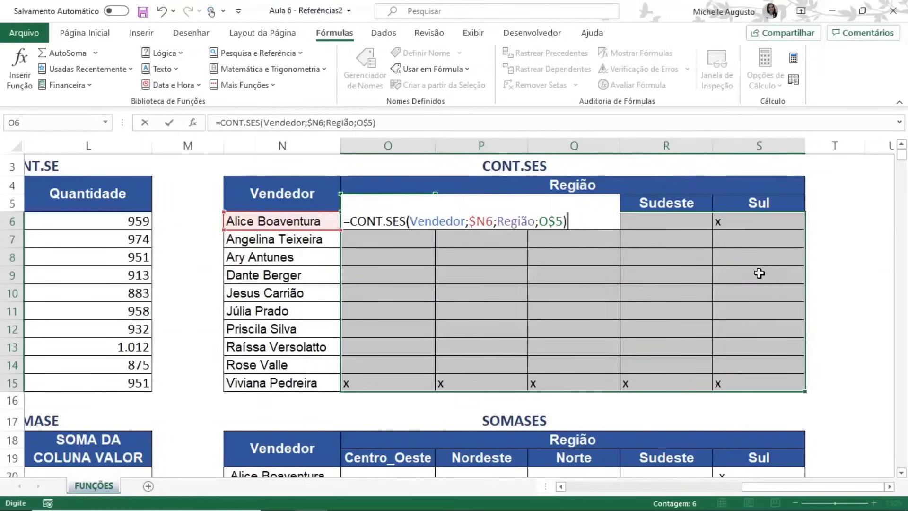
key(ctrl+Return)
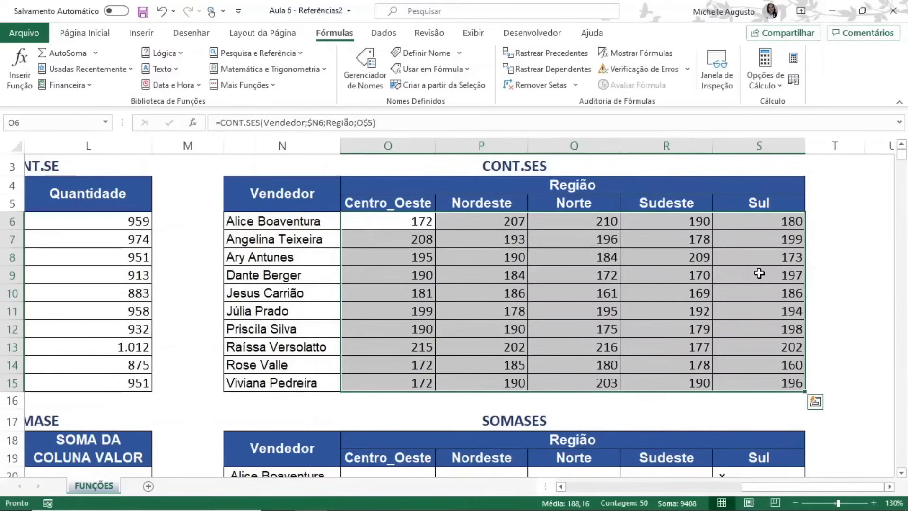
Centre the CONT.SES results in O6:S15 horizontally and review the formula in O6
click(93, 34)
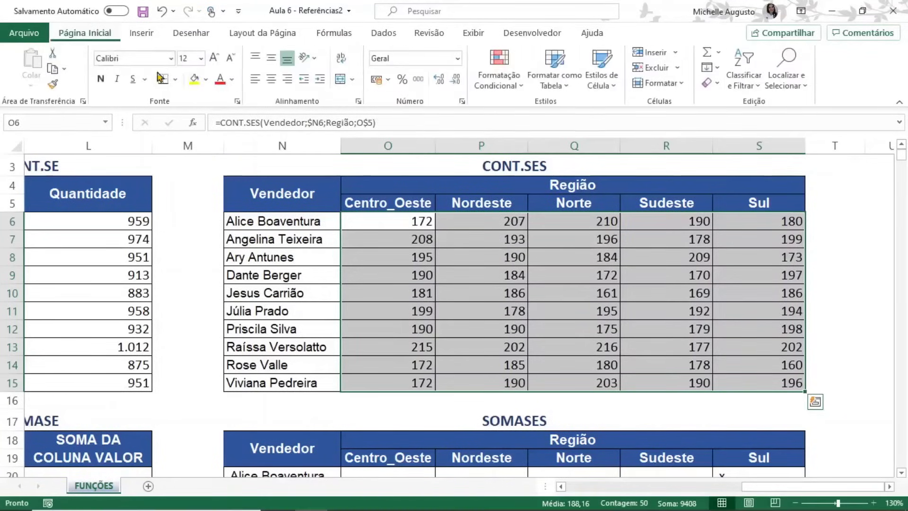
click(271, 81)
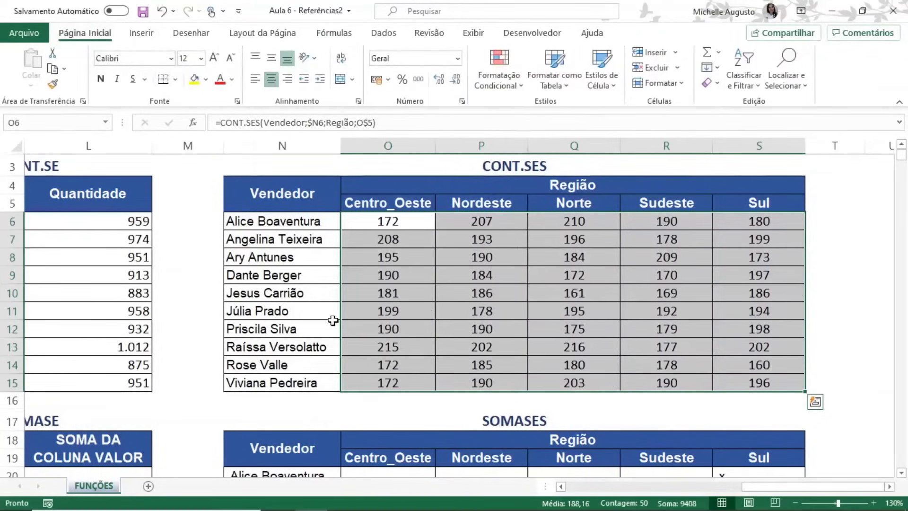
click(397, 225)
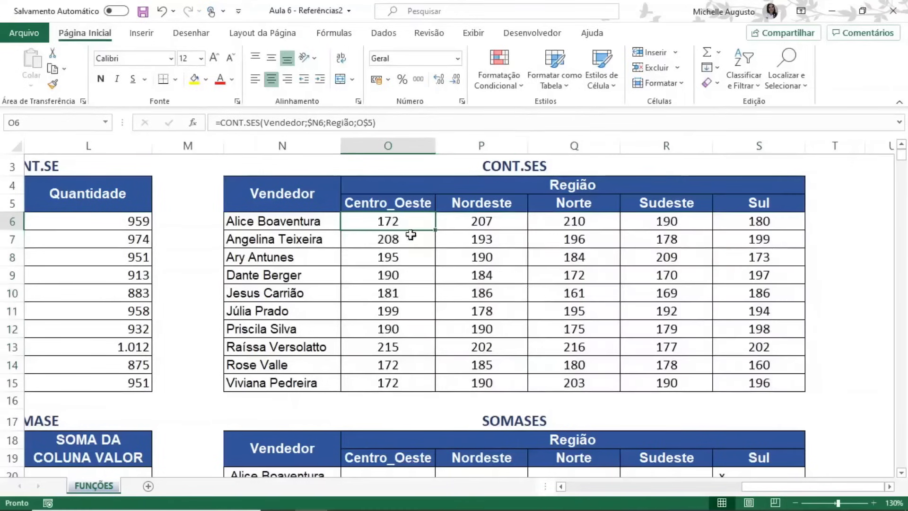
key(F2)
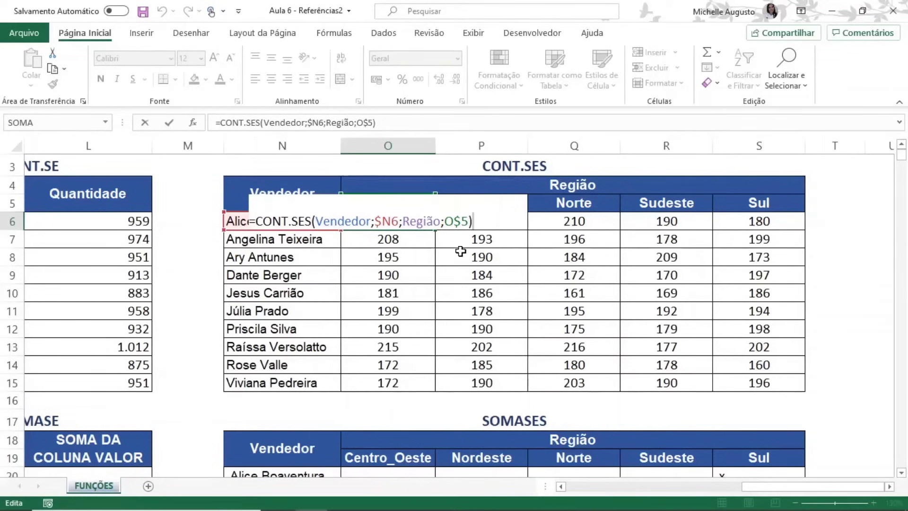
key(ctrl+Return)
Start a SOMASE formula for the whole SOMA DA COLUNA VALOR range L20:L29 of the SOMASE table
scroll(252, 333, down, 4)
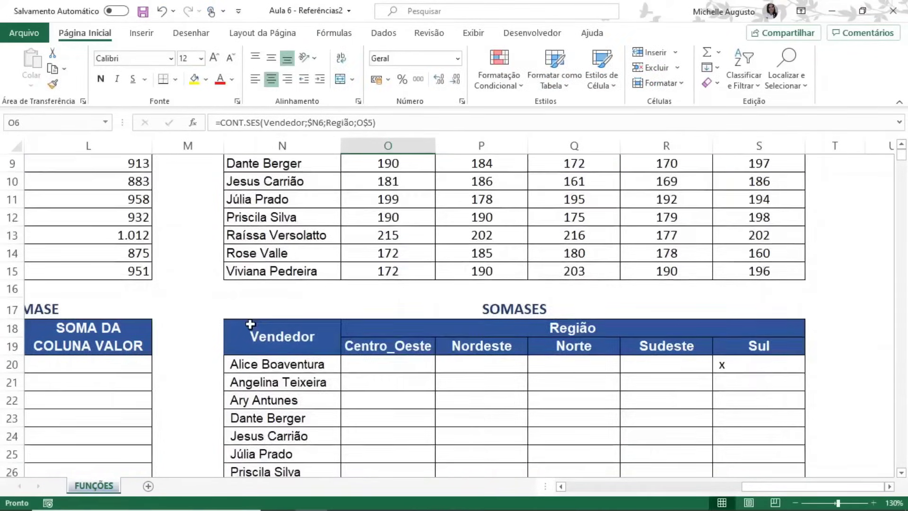
click(123, 262)
scroll(123, 261, left, 3)
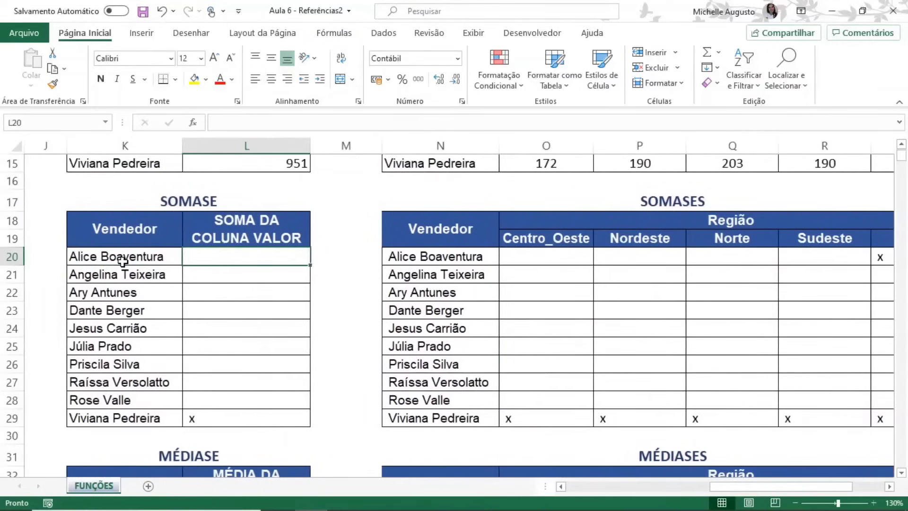
key(ctrl+shift+Down)
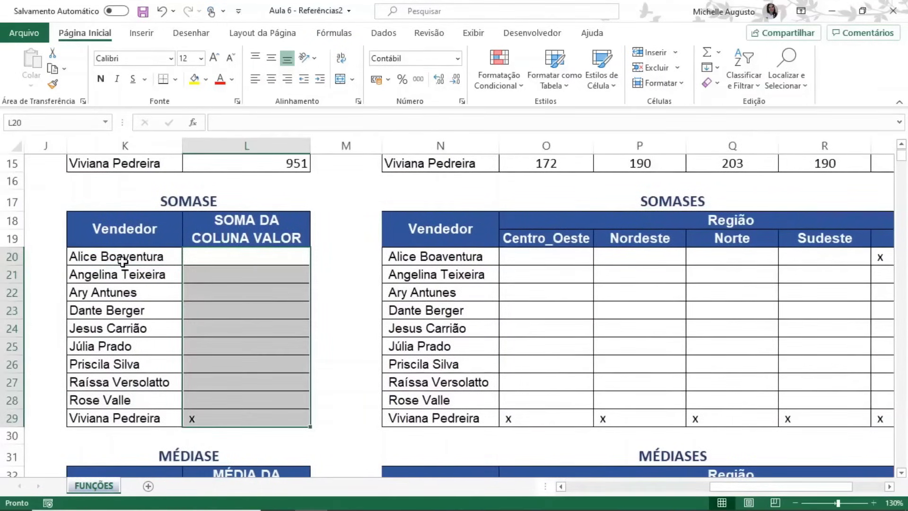
text(=som)
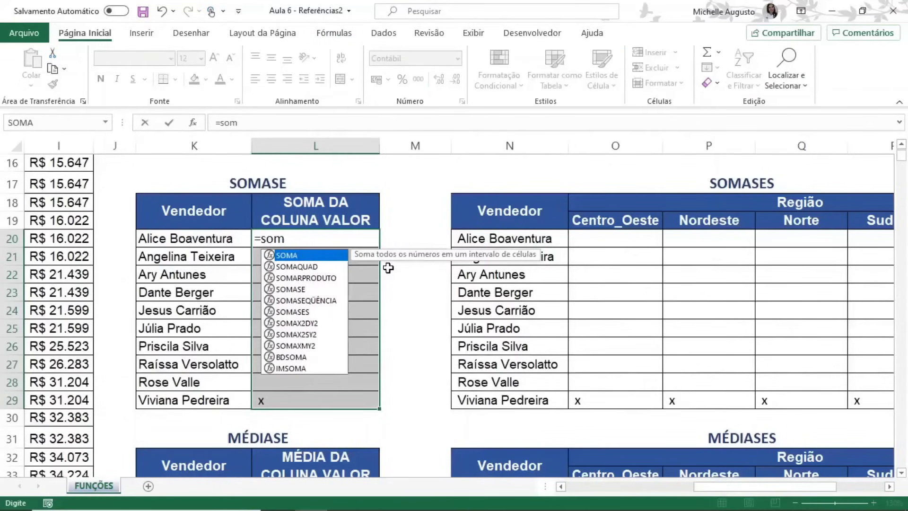
text(ase)
key(Tab)
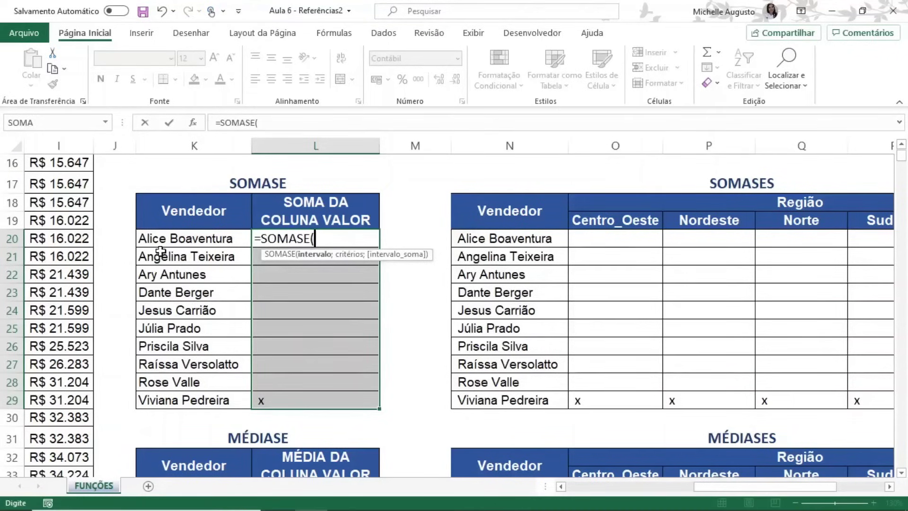
Complete the formula as =SOMASE(Vendedor;K20;Valor), using the named ranges for the criteria range and the sum range
text(ve)
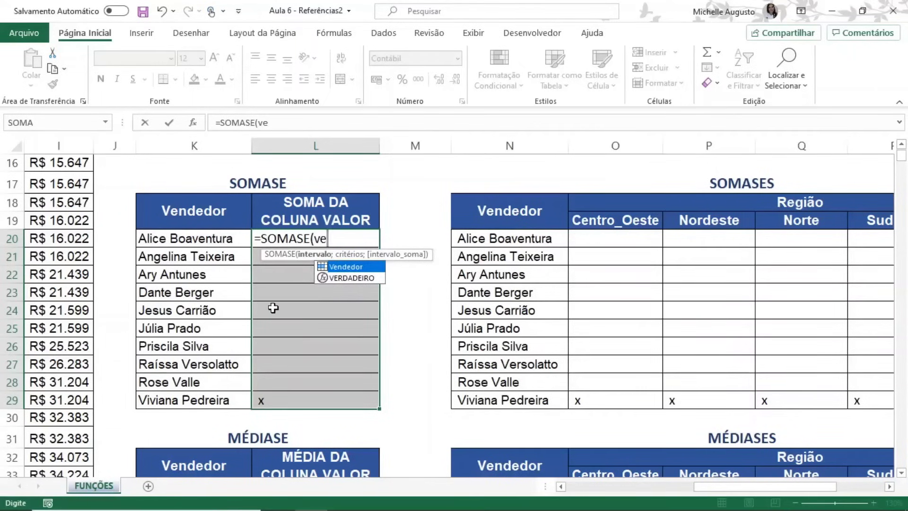
key(Tab)
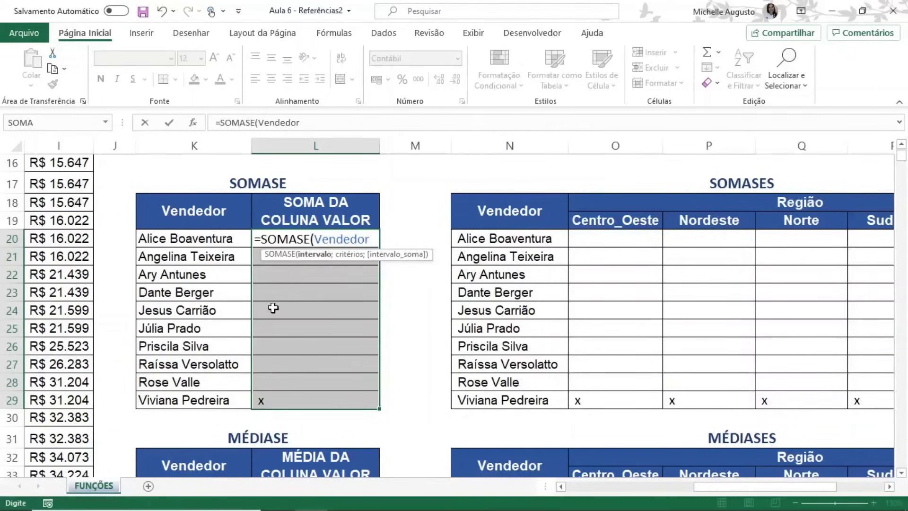
text(;)
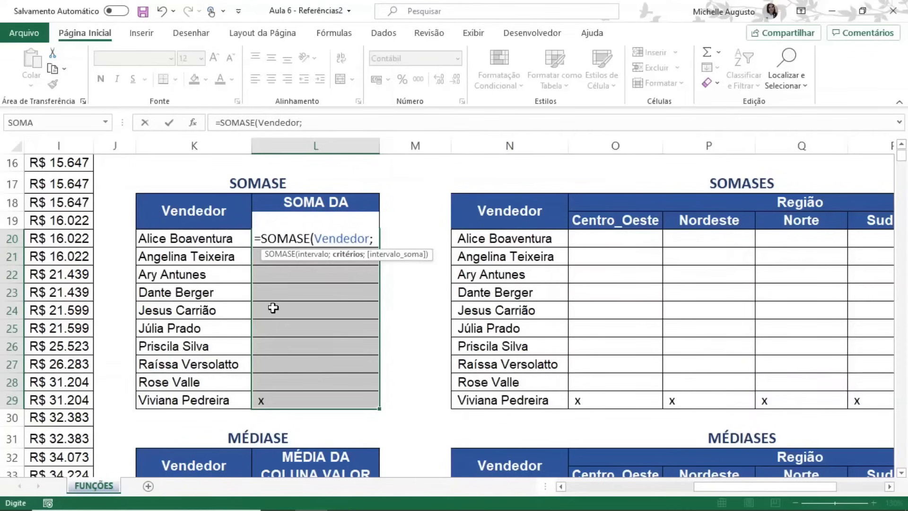
key(Left)
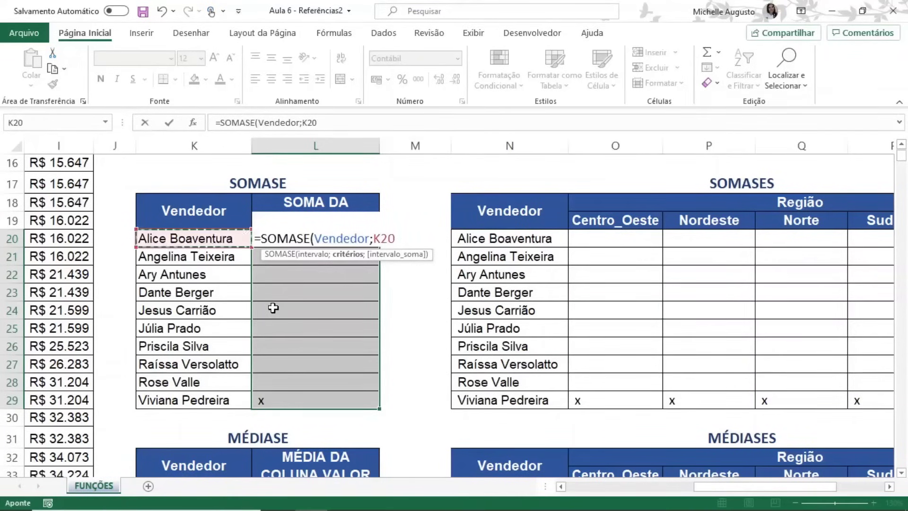
text(;)
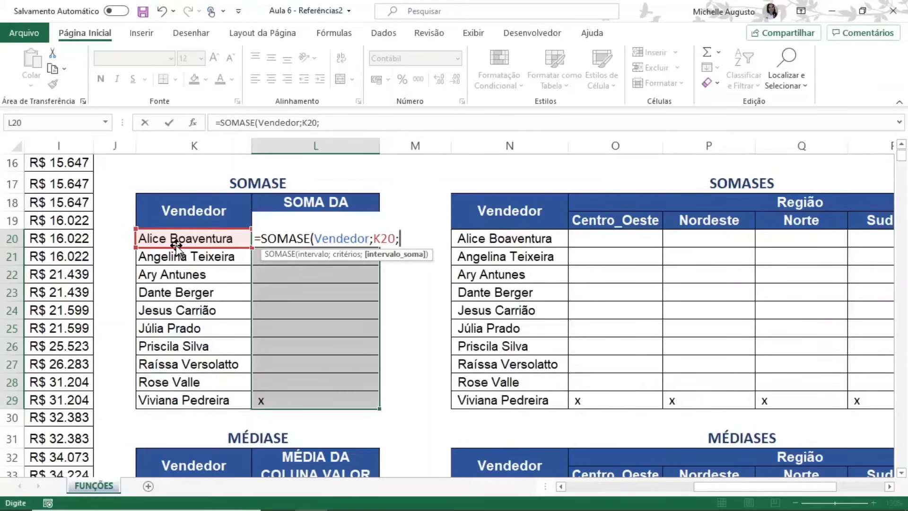
text(va)
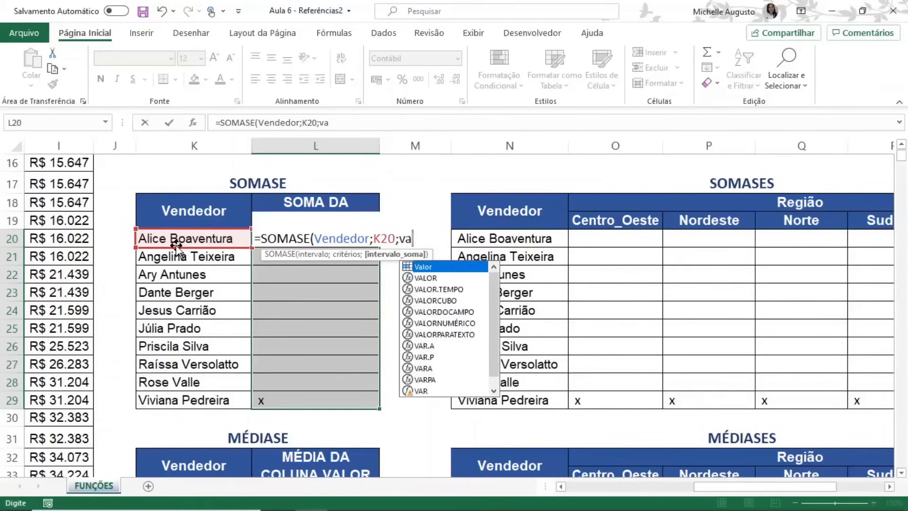
key(Tab)
text())
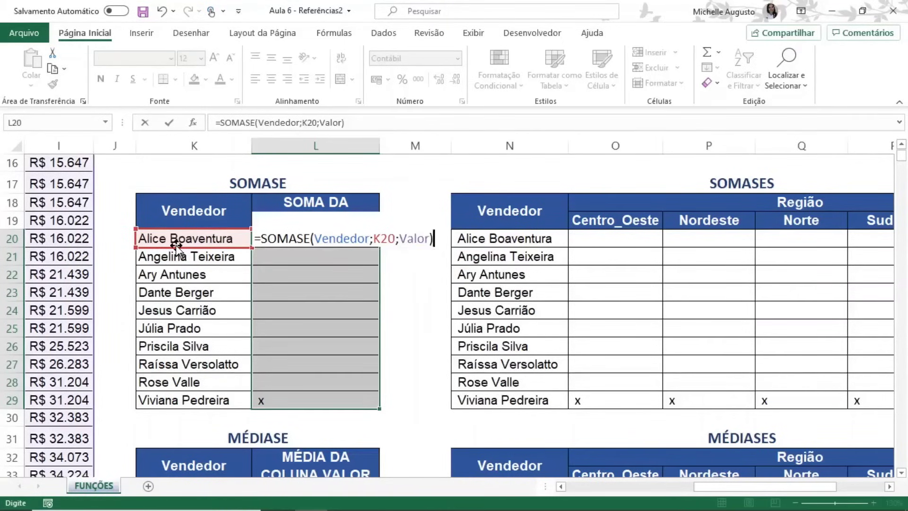
Check the Vendedor and Valor ranges in the sales data and enter the SOMASE formula in all of L20:L29 at once
drag(778, 487, 578, 490)
scroll(594, 384, up, 3)
scroll(594, 384, up, 2)
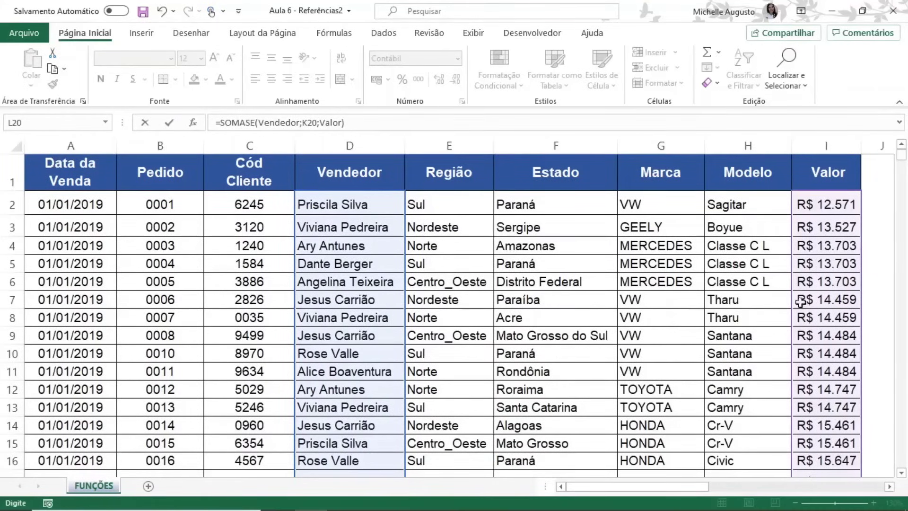
drag(629, 488, 729, 487)
scroll(606, 407, down, 5)
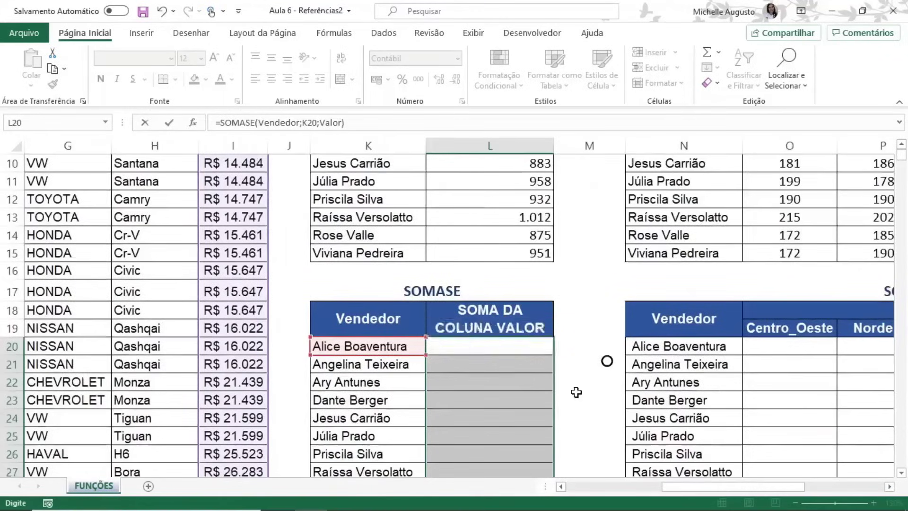
scroll(610, 396, down, 1)
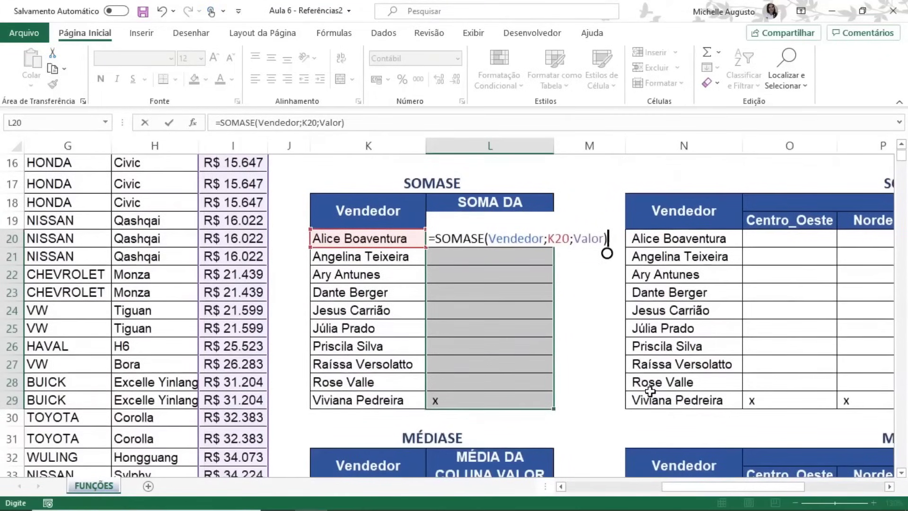
key(ctrl+Return)
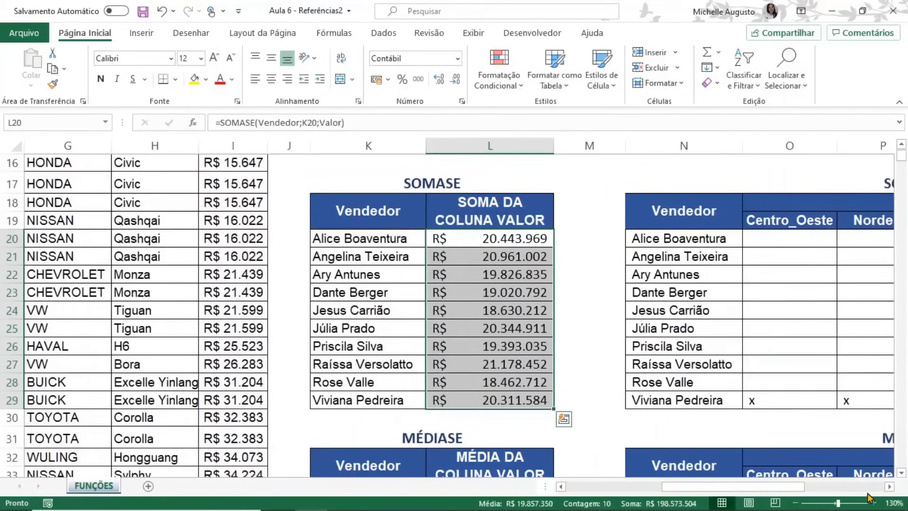
Start a SOMASES formula for the whole range O20:S29 of the SOMASES table
click(889, 486)
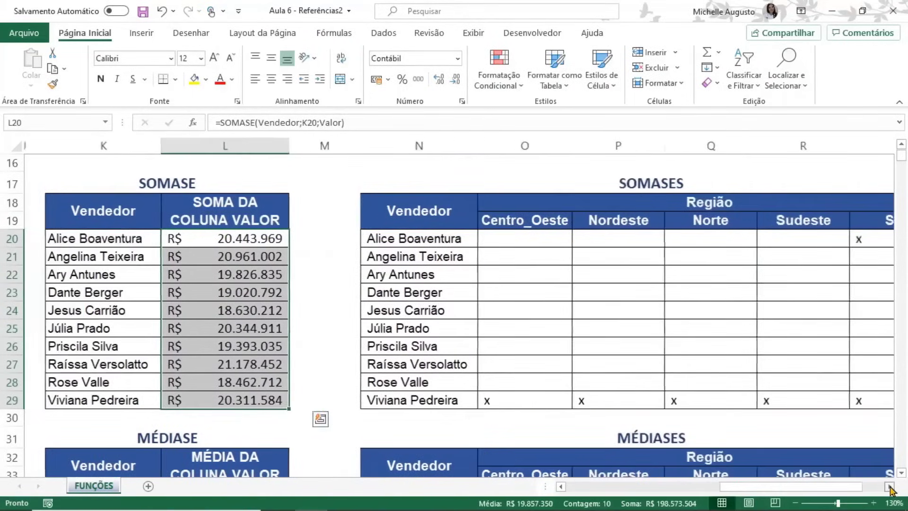
click(889, 487)
click(889, 487)
click(405, 240)
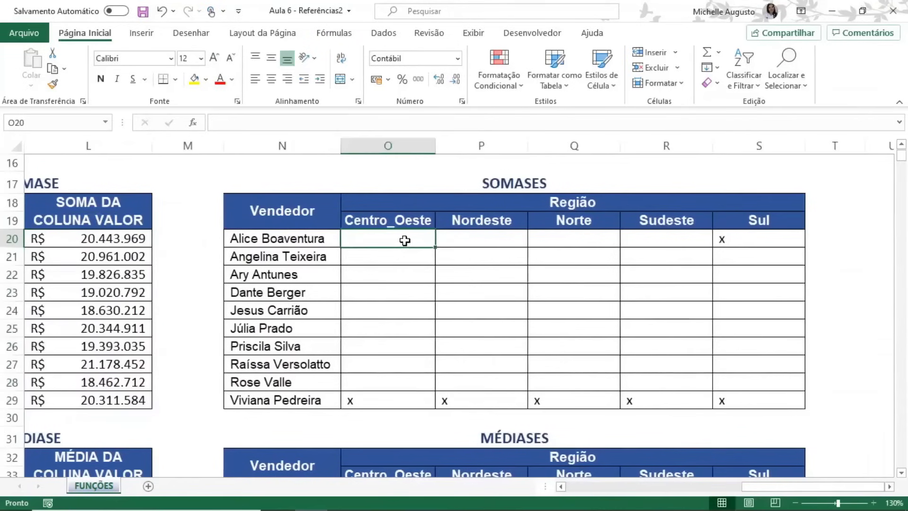
key(ctrl+shift+Down)
key(ctrl+shift+Right)
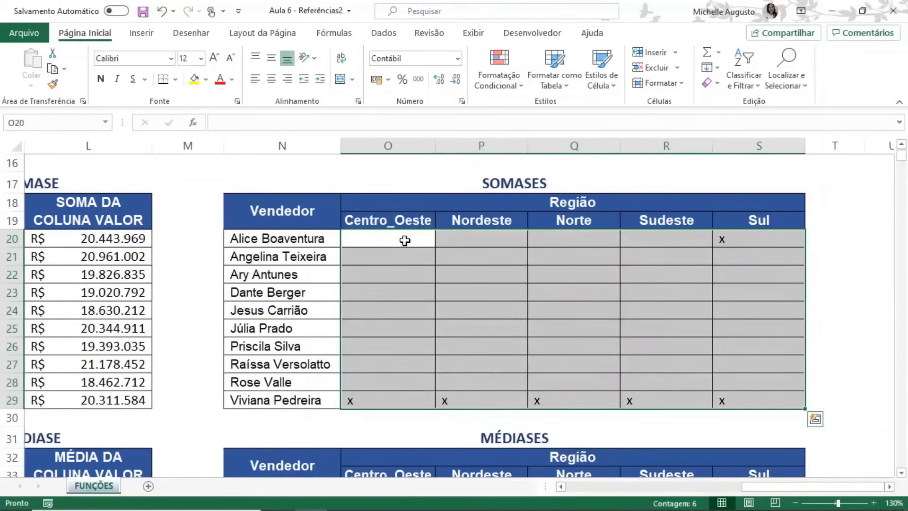
text(=)
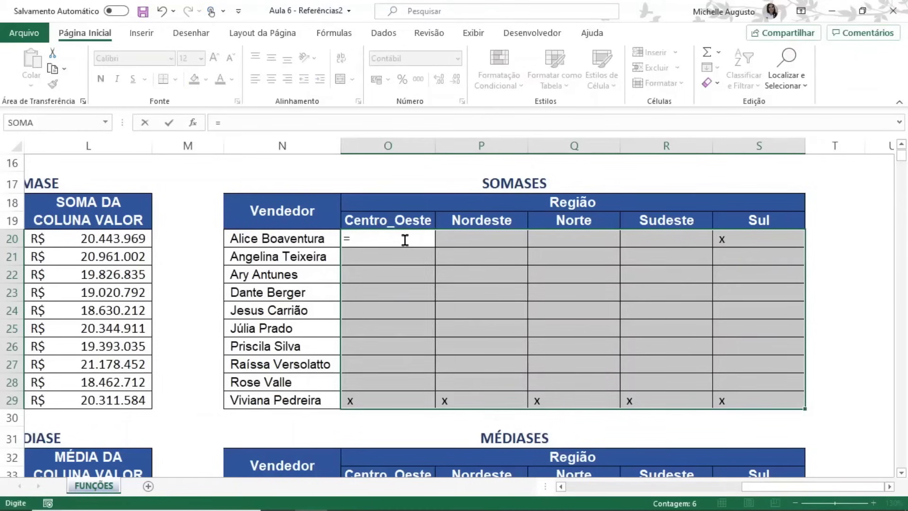
text(somases)
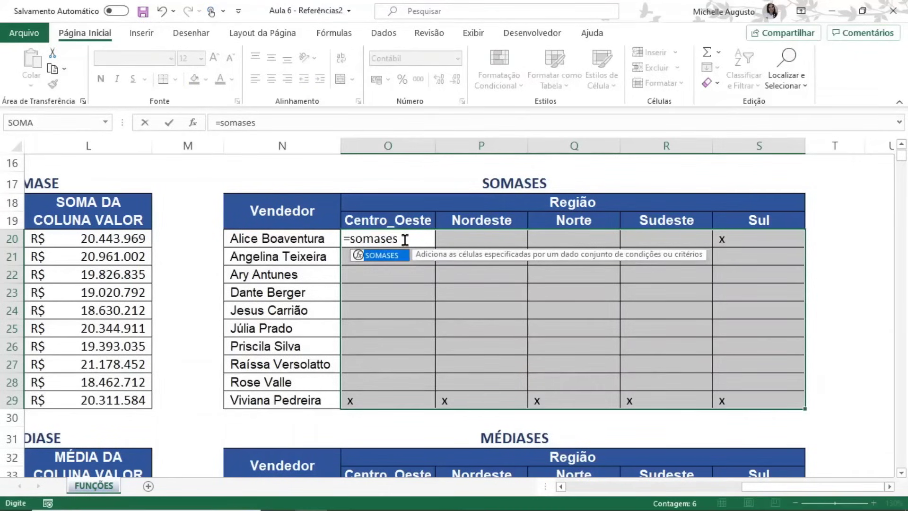
key(Tab)
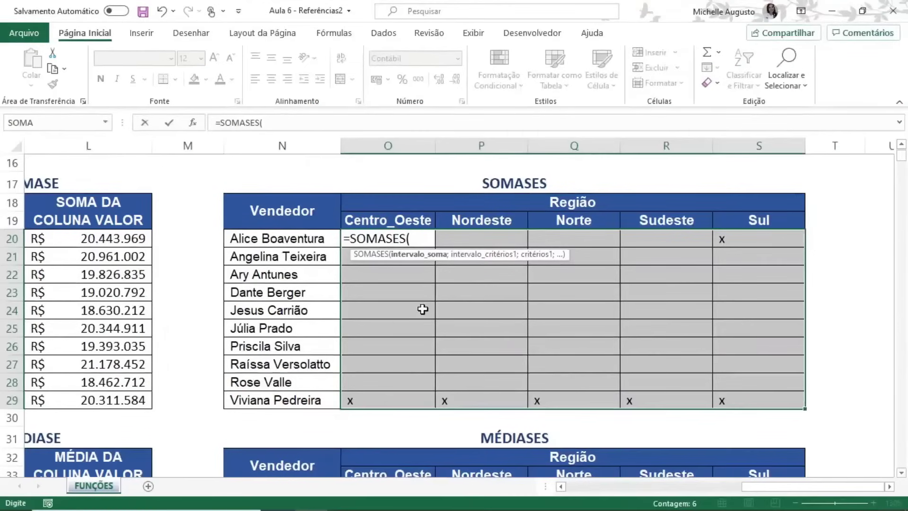
Set the sum range of the SOMASES formula to the named range Valor
text(va)
key(Tab)
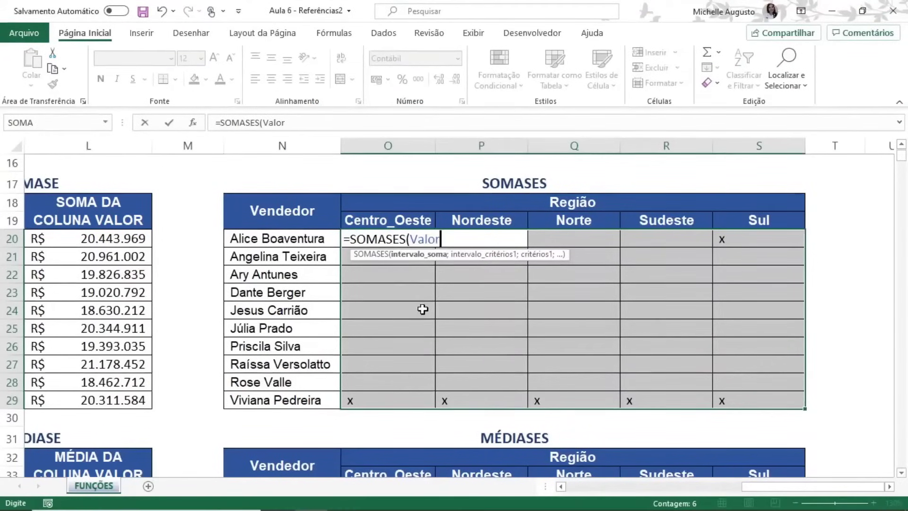
text(;)
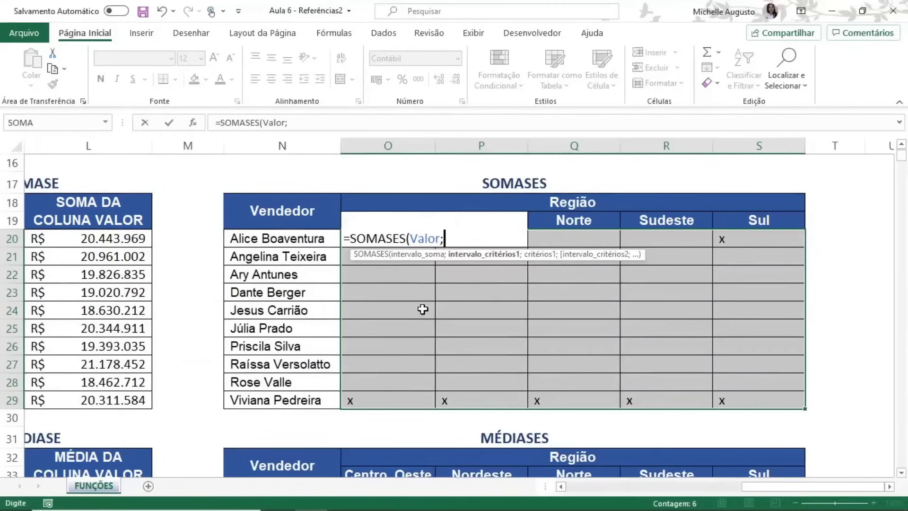
Add the first criteria pair to the SOMASES formula: the named range Vendedor with seller cell $N20, locking only the column
text(ve)
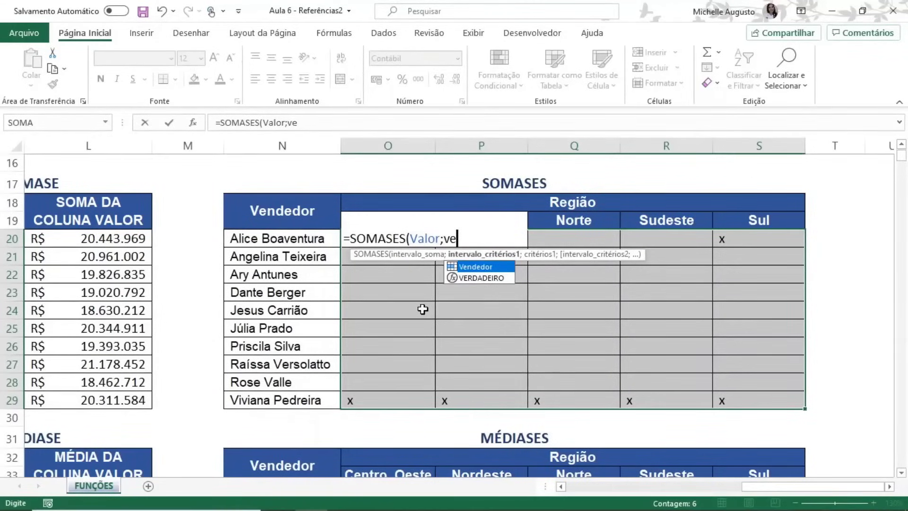
key(Tab)
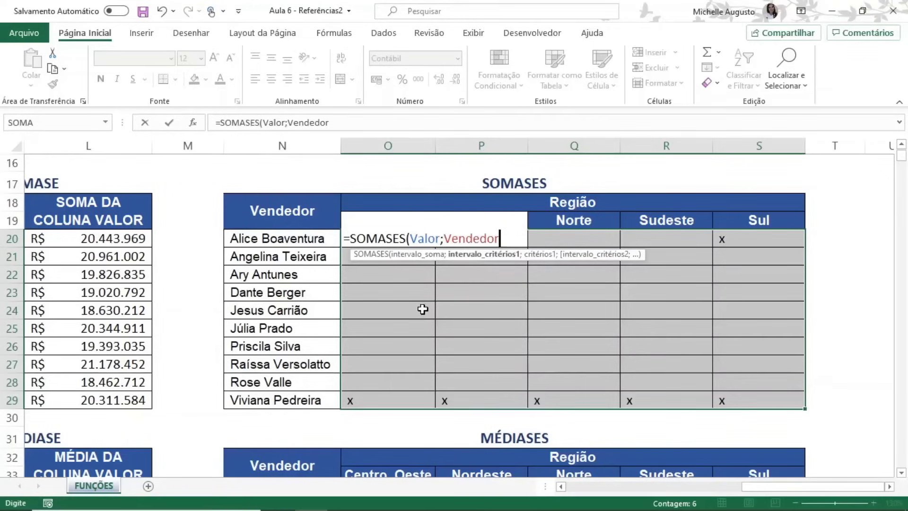
text(;)
key(Left)
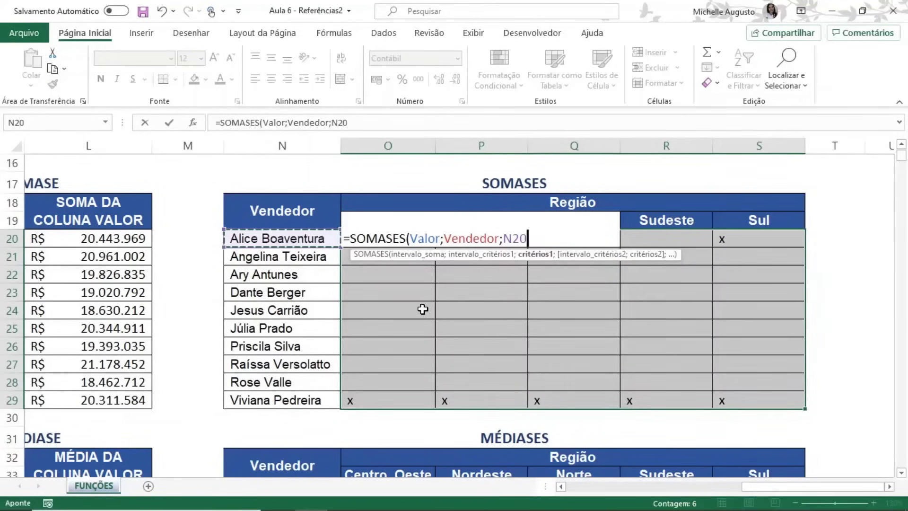
key(F4)
key(F4)
key(F4)
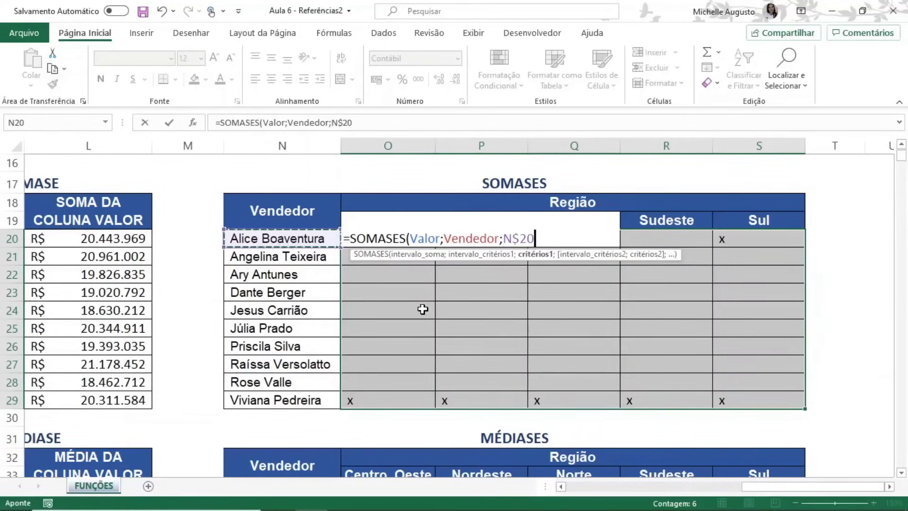
text(;)
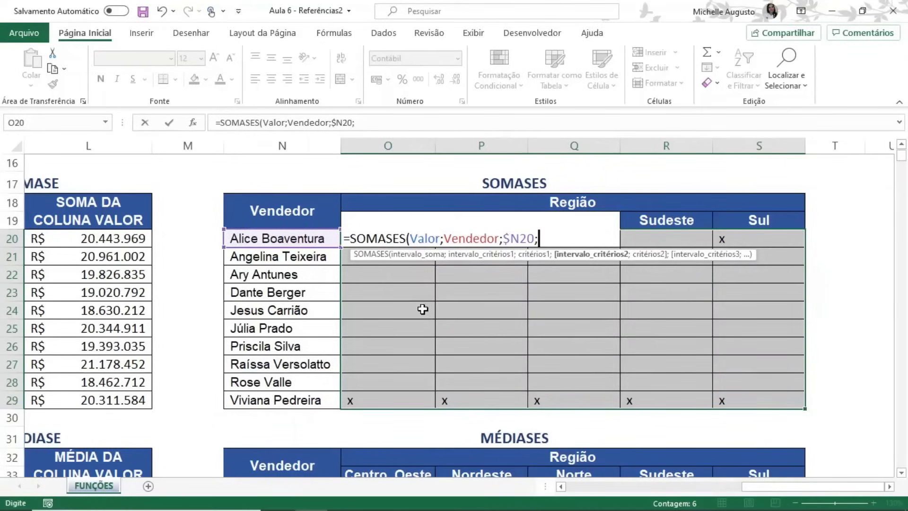
Add the second criteria pair, Região with O$19 locked by row, and enter the SOMASES formula in all of O20:S29 at once
text(re)
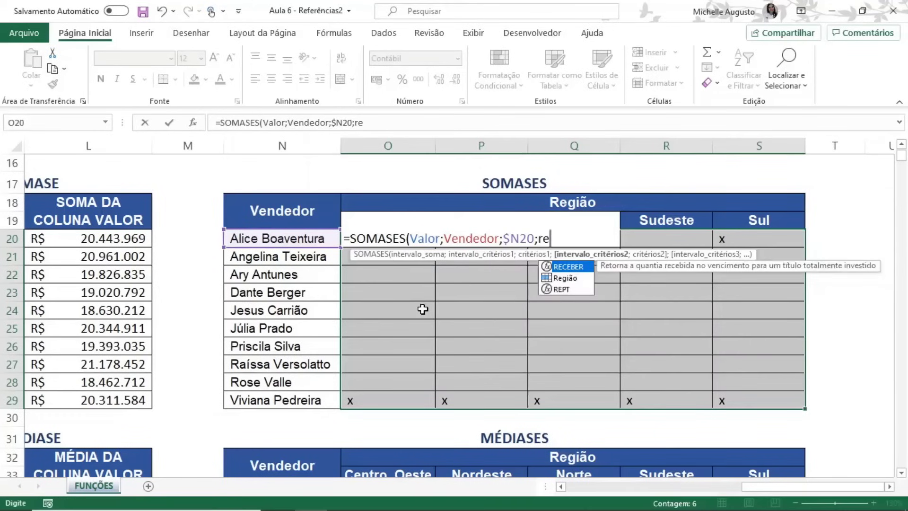
key(Down)
key(Tab)
text(;)
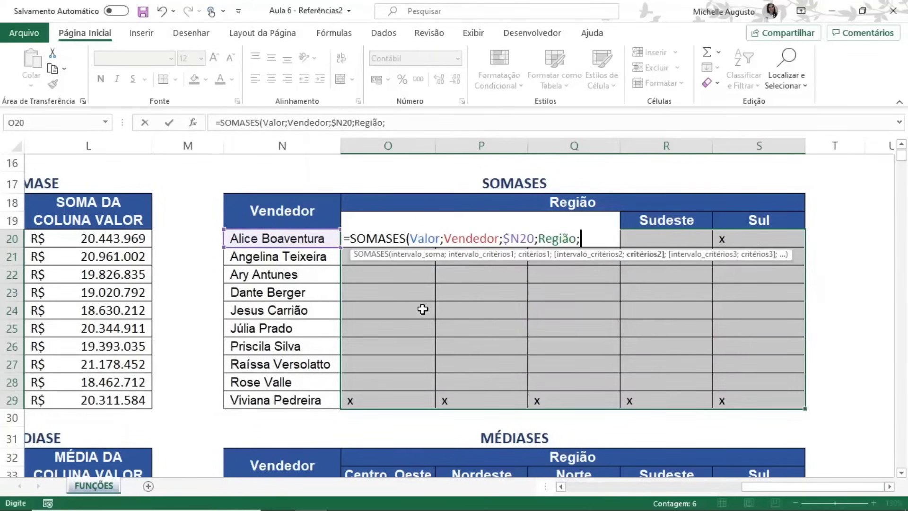
key(Up)
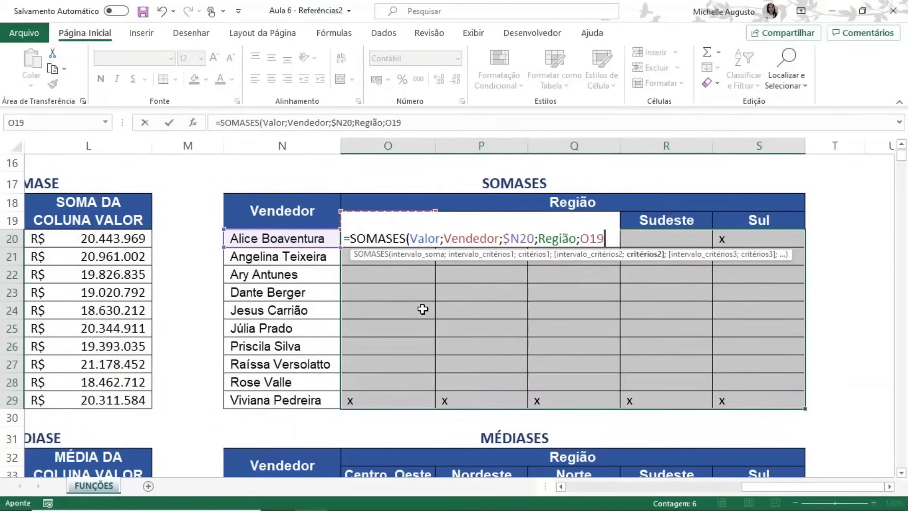
key(F4)
key(F4)
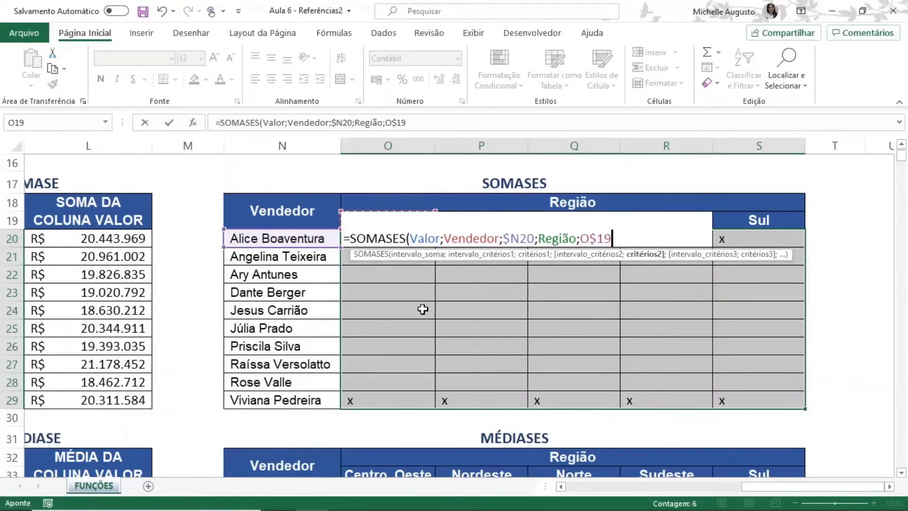
text())
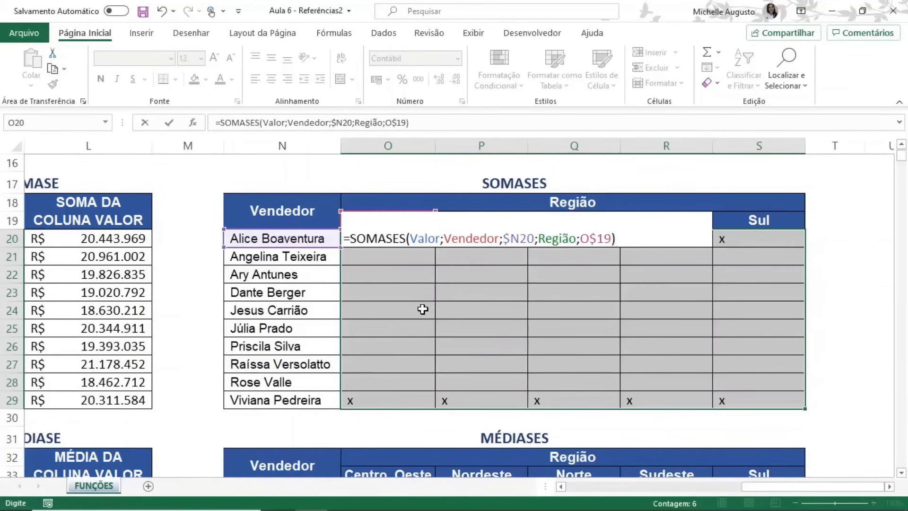
key(ctrl+Return)
key(ctrl+grave)
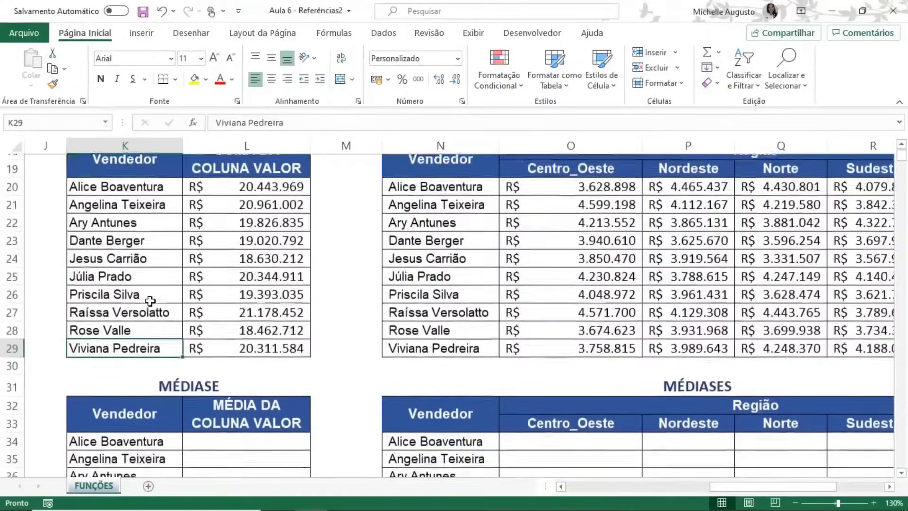
Start a MÉDIASE formula for the whole range L34:L43 of the MÉDIASE table
scroll(149, 298, down, 3)
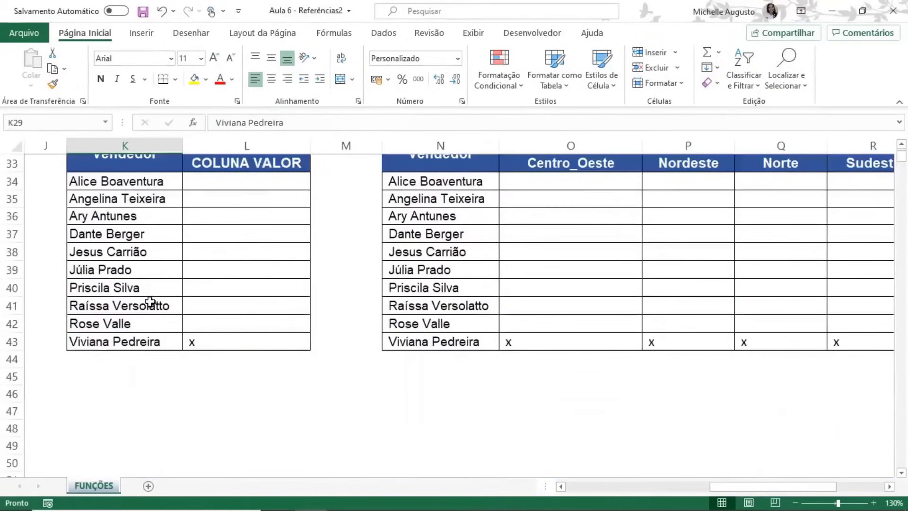
click(209, 299)
key(ctrl+shift+Down)
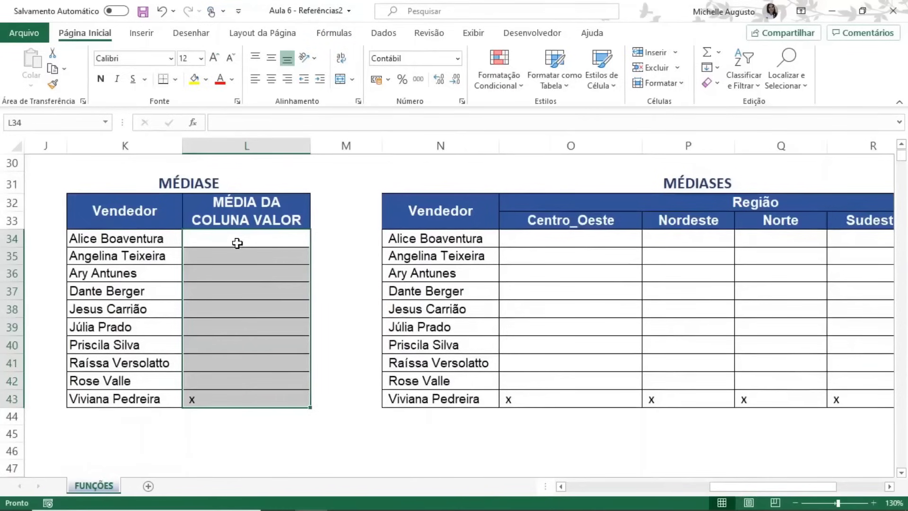
text(=mé)
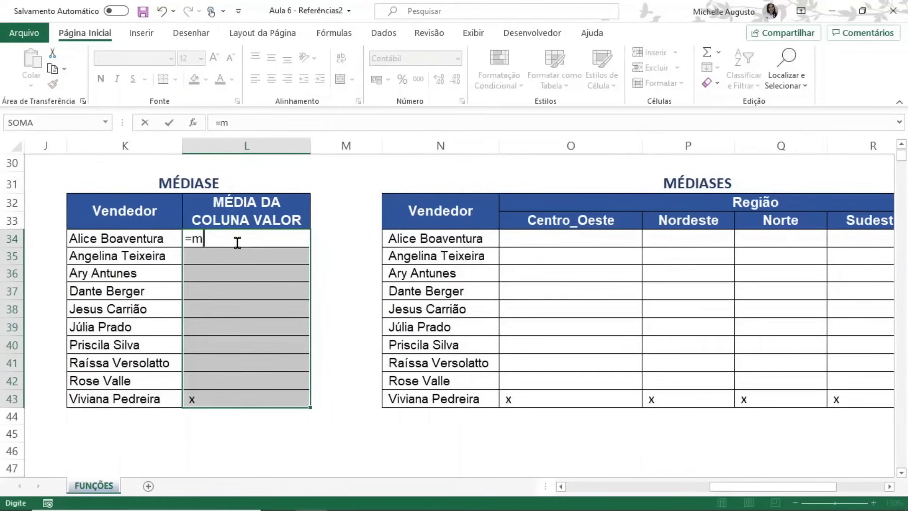
key(Down)
key(Down)
key(Down)
key(Down)
key(Down)
key(Tab)
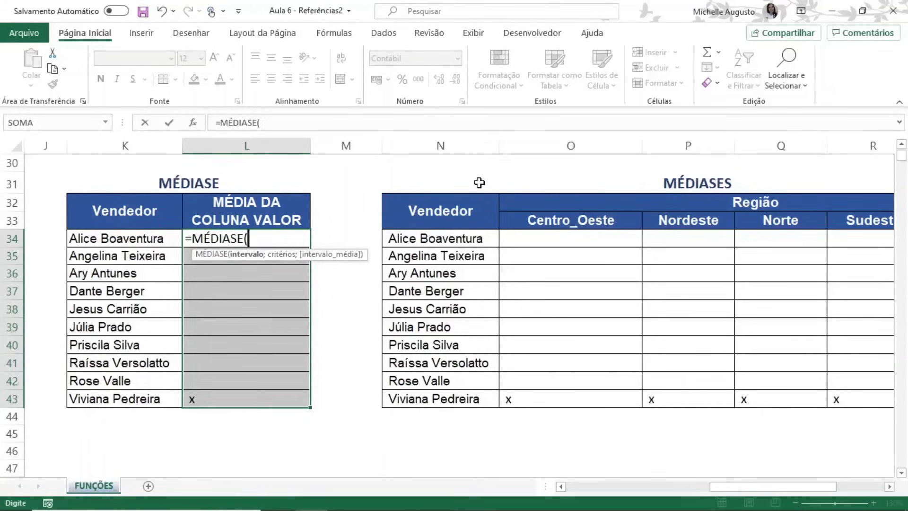
Complete the formula as =MÉDIASE(Vendedor;K34;Valor) and enter it in all of L34:L43 at once
text(ve)
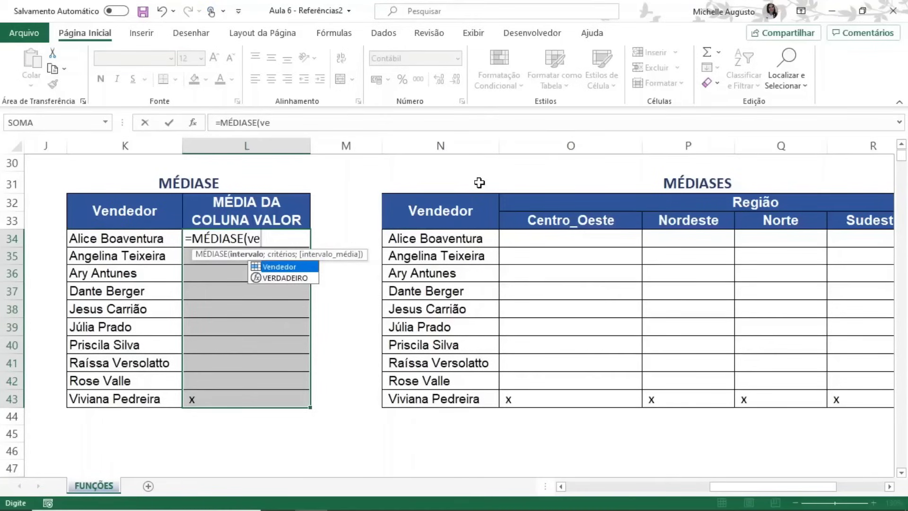
key(Tab)
text(;)
key(Left)
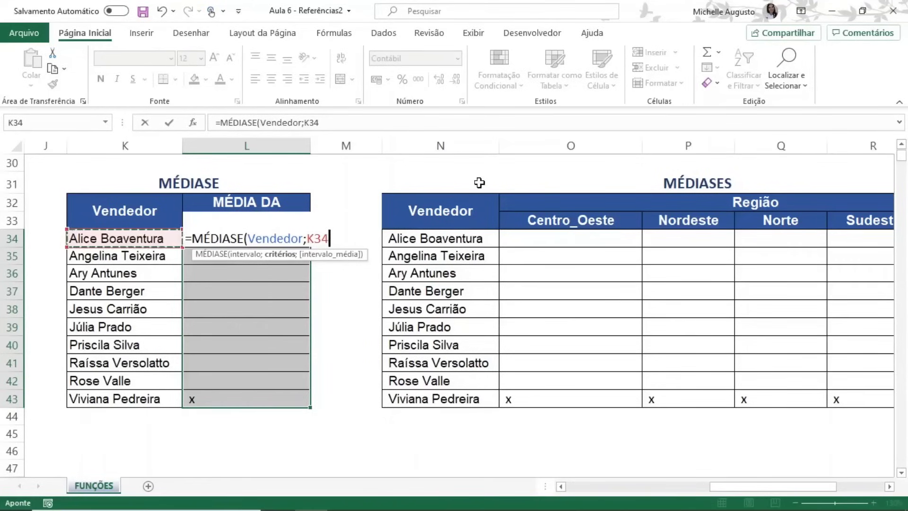
text(;)
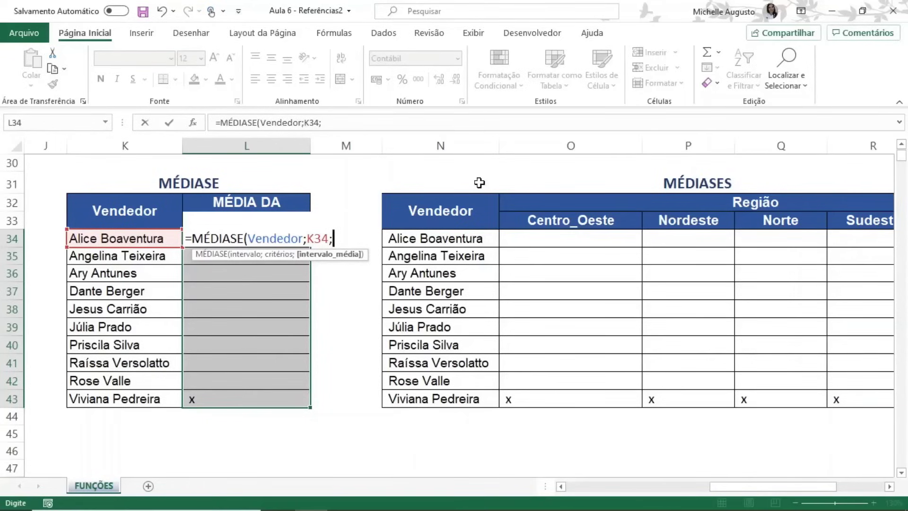
text(va)
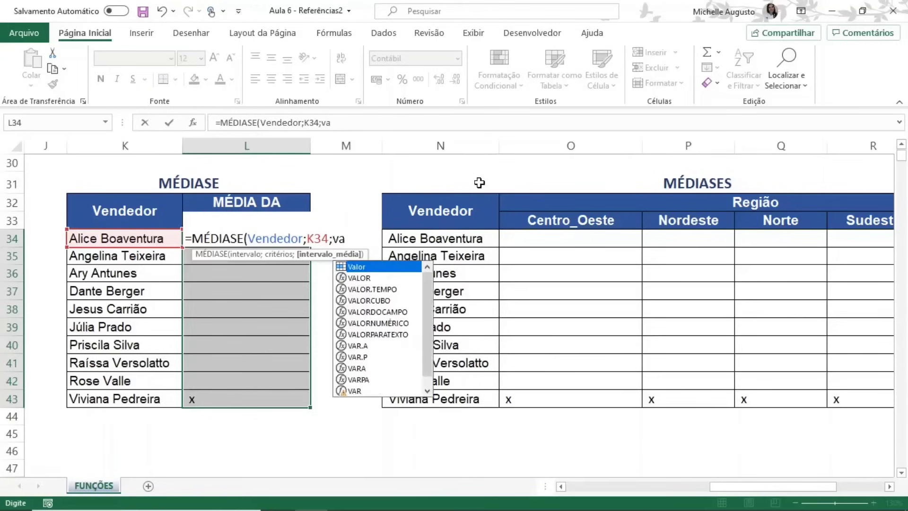
key(Tab)
text())
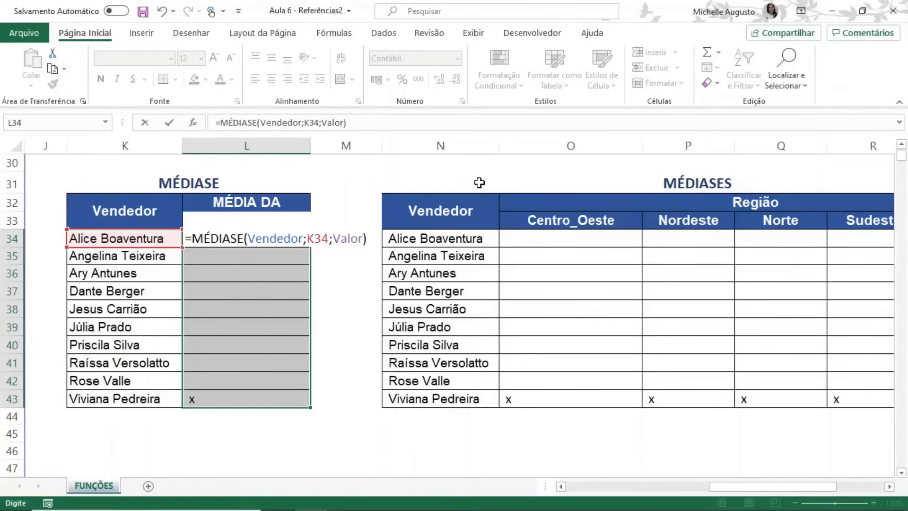
key(ctrl+Return)
Start a MÉDIASES formula for the whole range O34:S43 of the MÉDIASES table
click(144, 397)
key(Right)
key(Right)
key(Right)
key(Right)
key(Right)
key(Right)
key(Right)
key(Right)
key(Right)
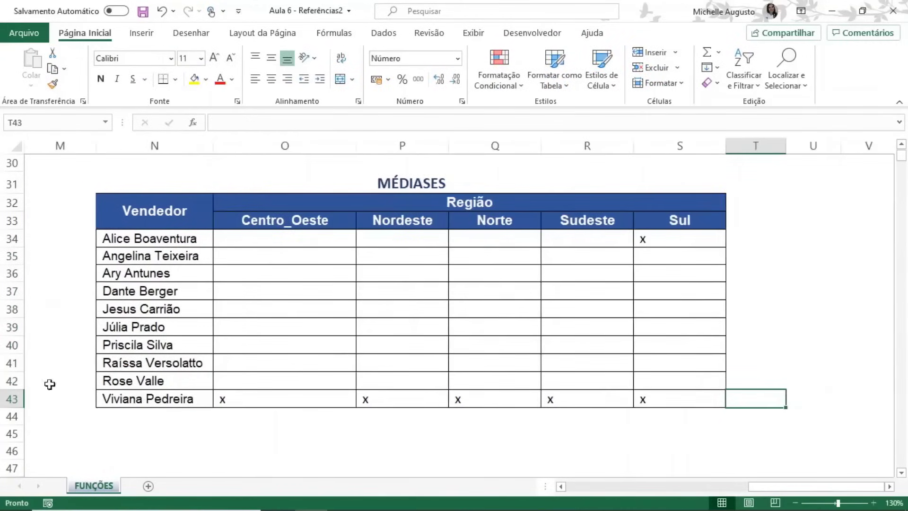
click(243, 240)
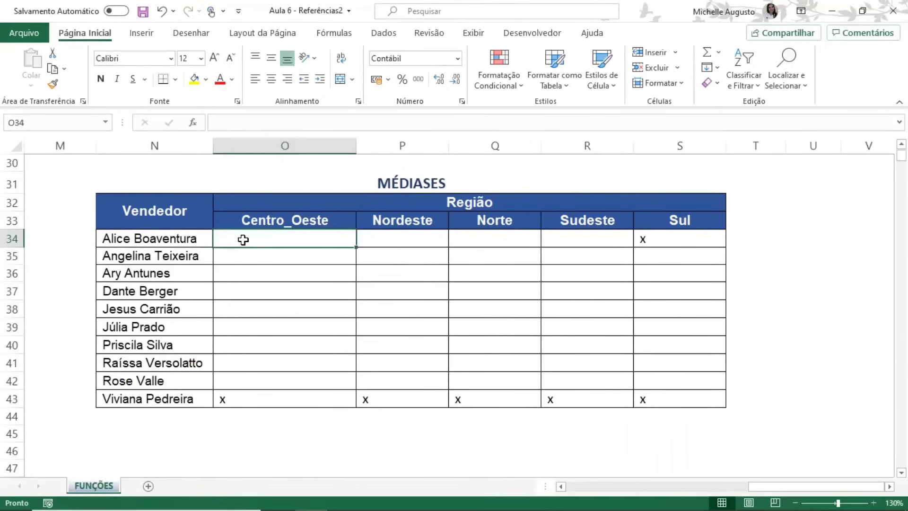
key(shift+Down)
key(shift+Down)
key(shift+Down)
key(shift+Down)
key(shift+Down)
key(shift+Down)
key(shift+Down)
key(shift+Down)
key(shift+Down)
key(shift+Right)
key(shift+Right)
key(shift+Right)
key(shift+Right)
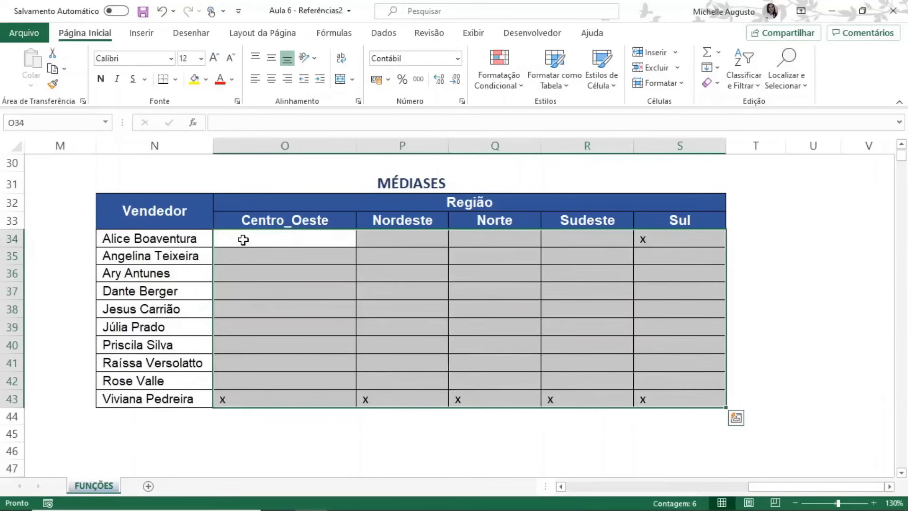
text(=)
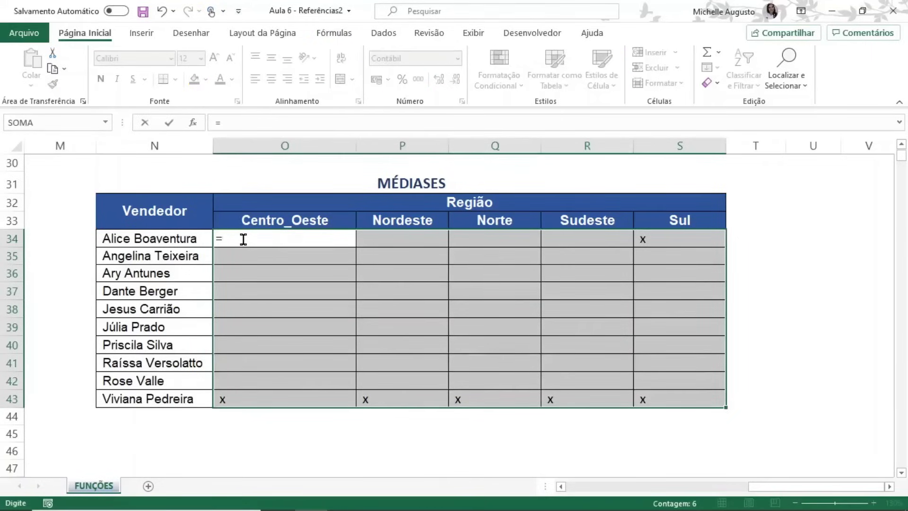
text(médi)
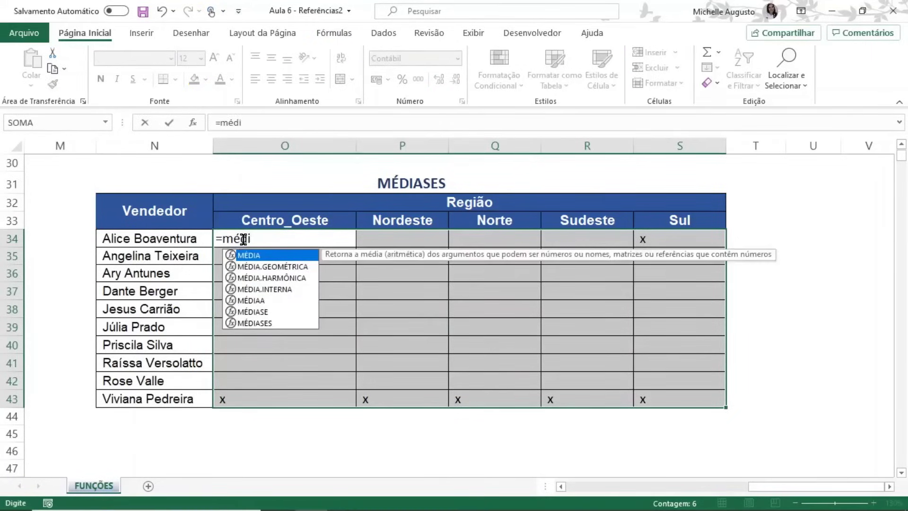
key(Down)
key(Down)
key(Down)
key(Down)
key(Down)
key(Down)
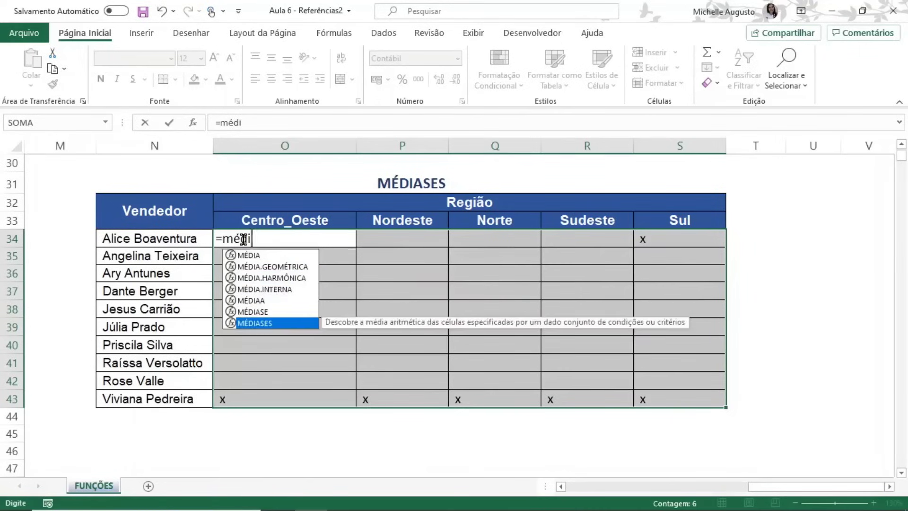
key(Tab)
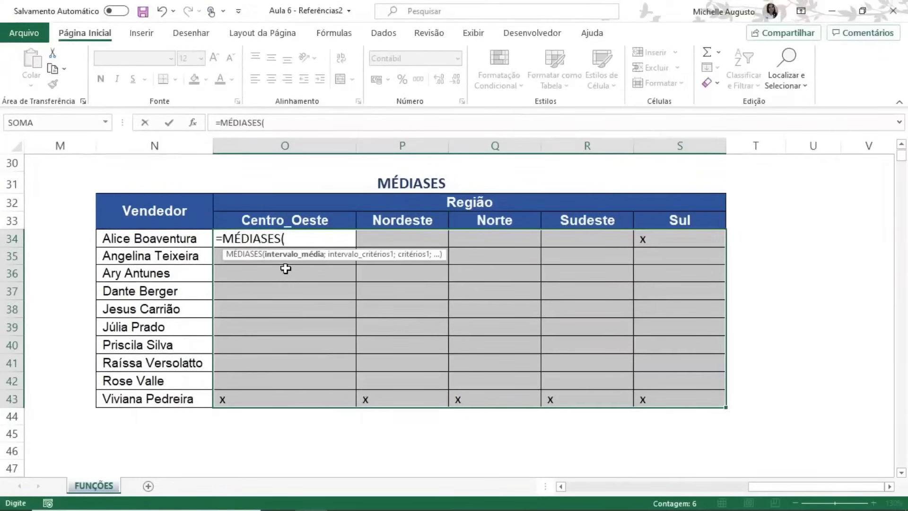
Set Valor as the average range of the MÉDIASES formula and add the first criteria pair, Vendedor with $N34, locking only the column
text(va)
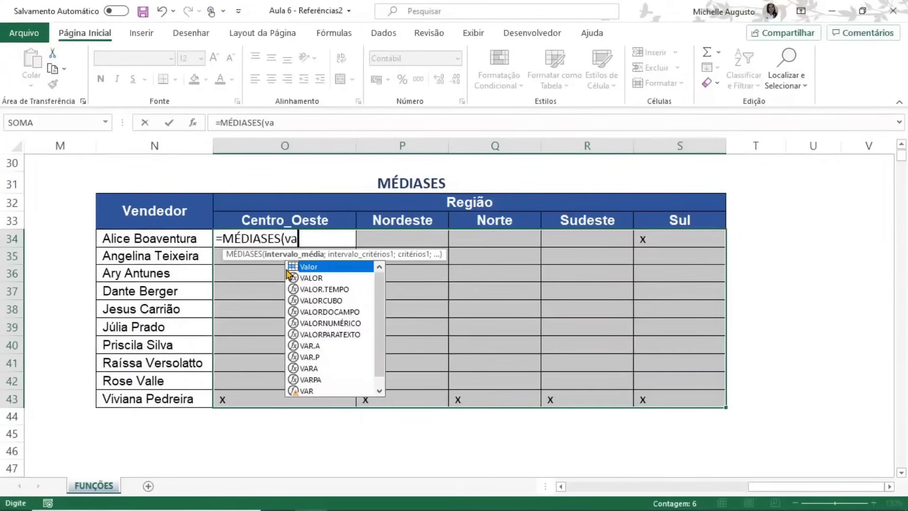
double_click(286, 268)
text(;)
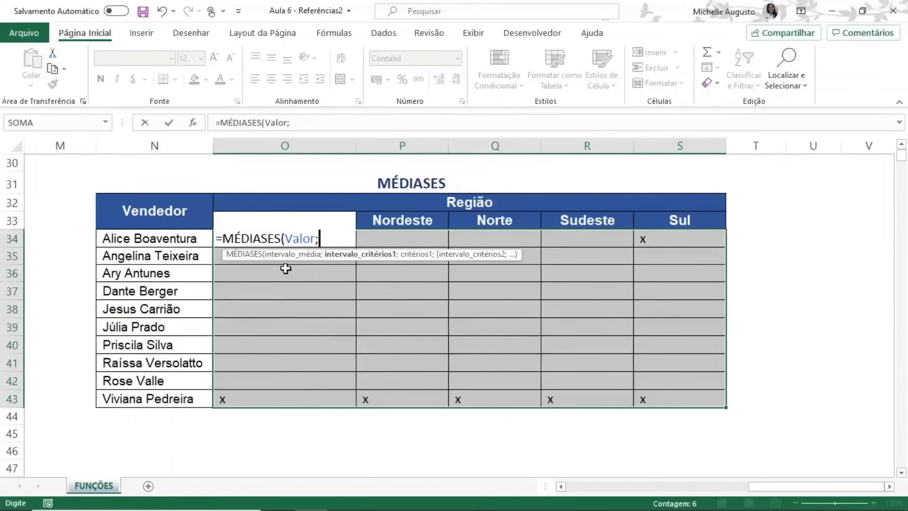
text(ve)
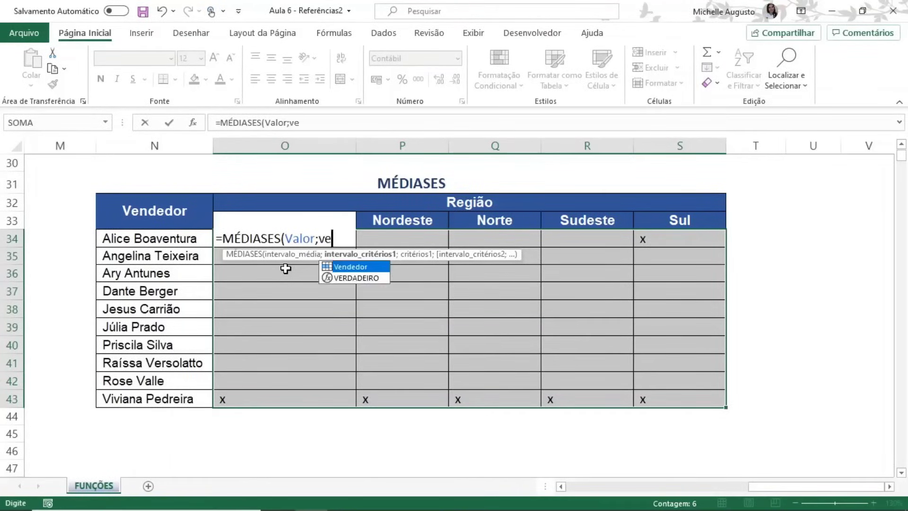
key(Tab)
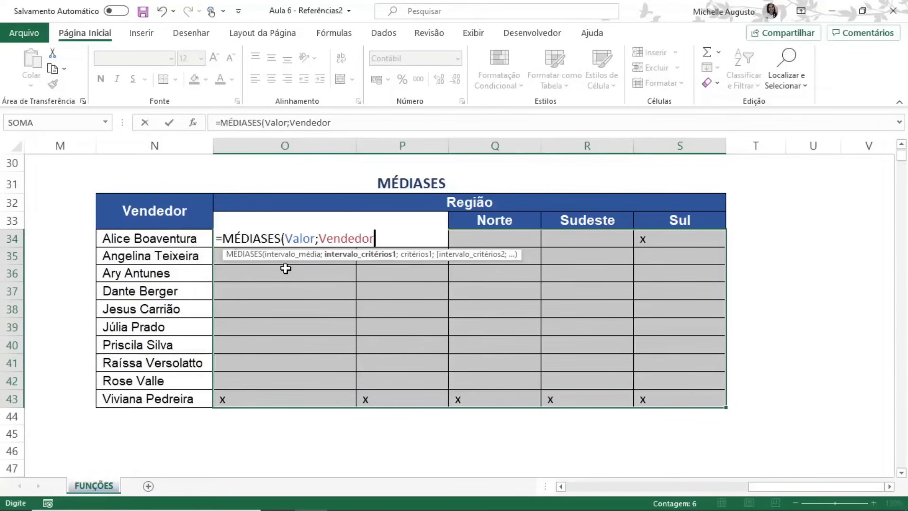
text(;)
key(Left)
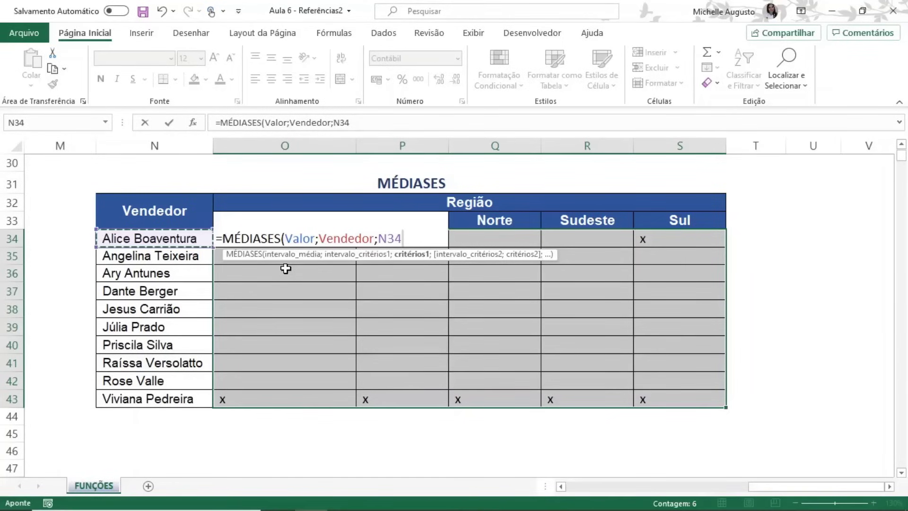
key(F4)
key(F4)
key(F4)
text(;)
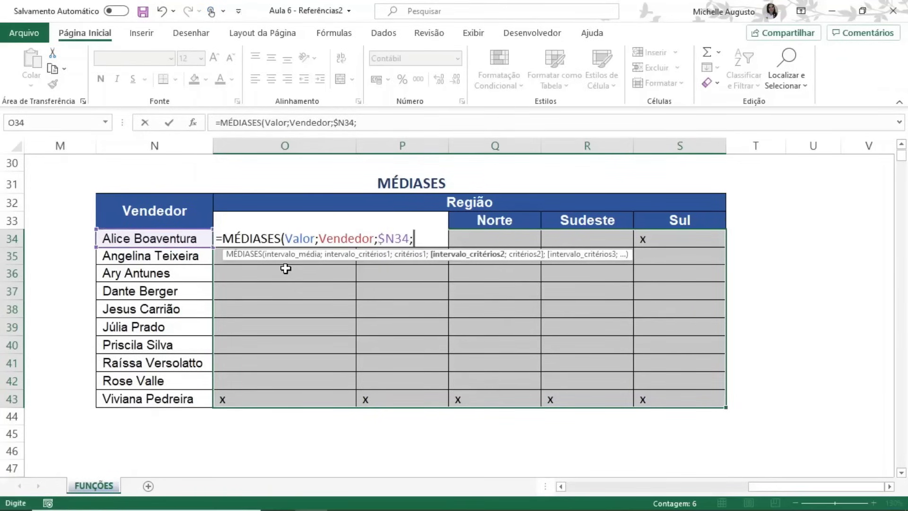
Add Região with O$33 as the second criteria pair, locking only the row, and enter the MÉDIASES formula in all of O34:S43 at once
text(reg)
key(Tab)
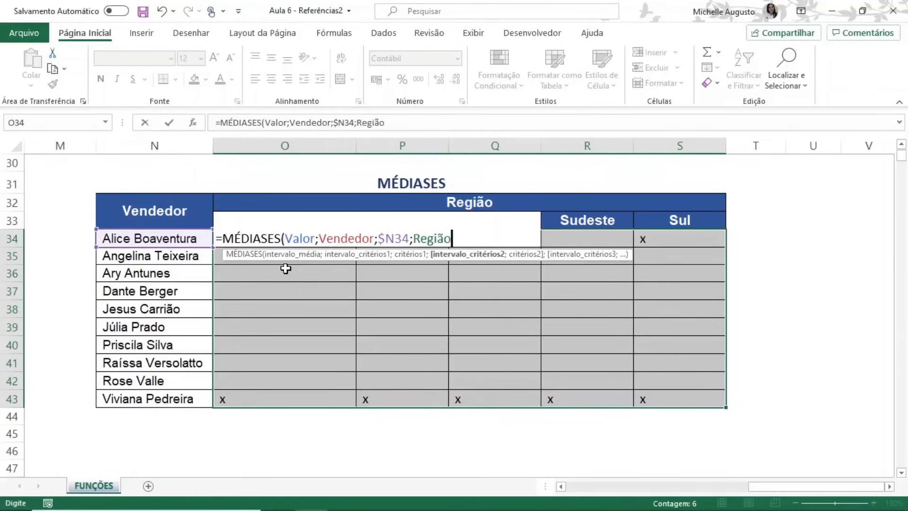
text(;)
key(Up)
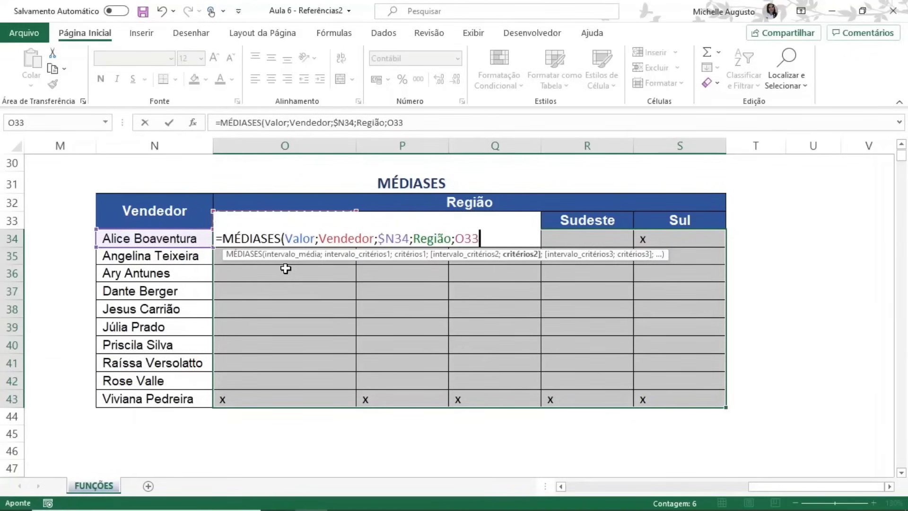
key(F4)
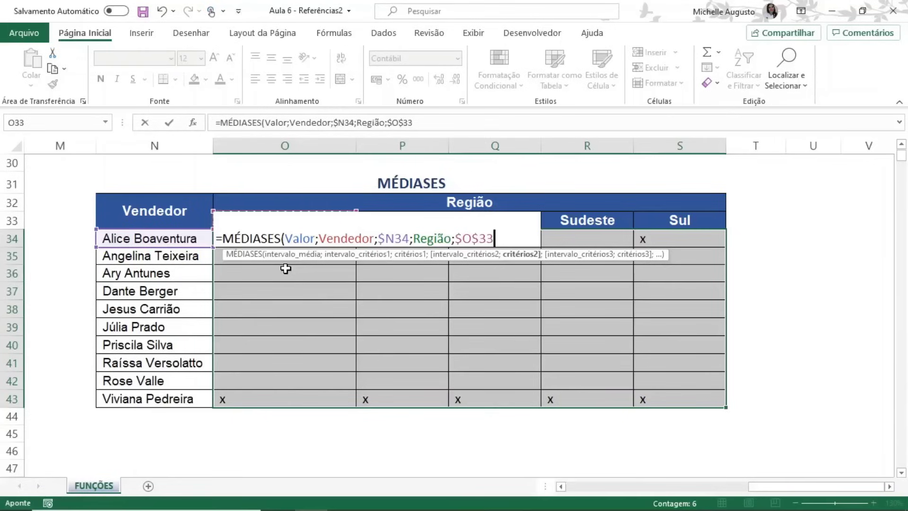
key(F4)
key(F4)
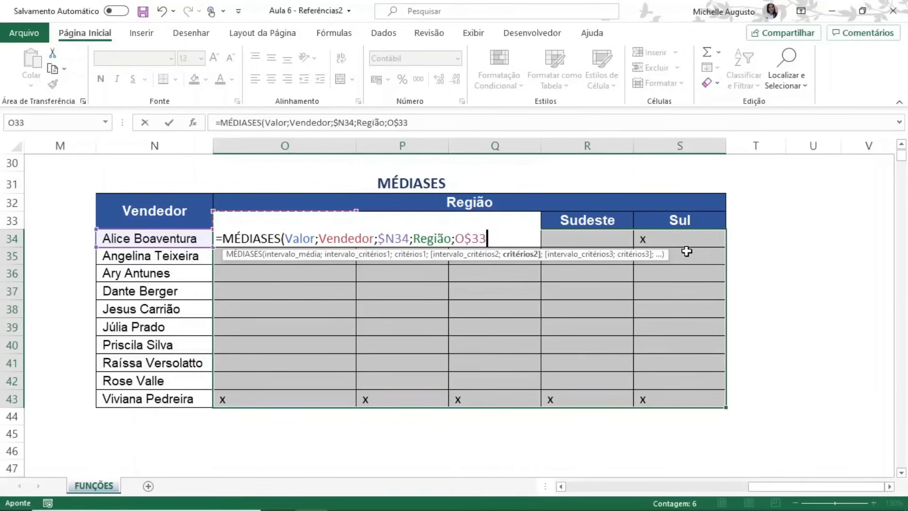
text())
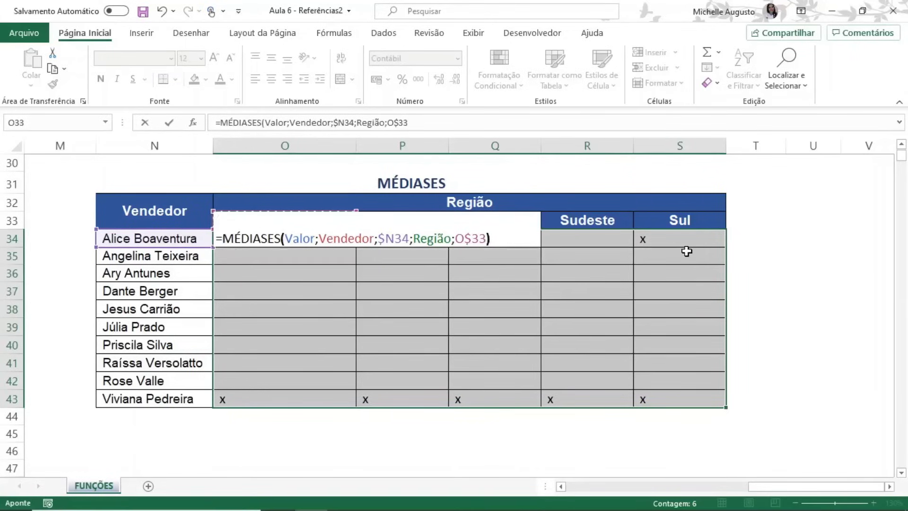
key(ctrl+Return)
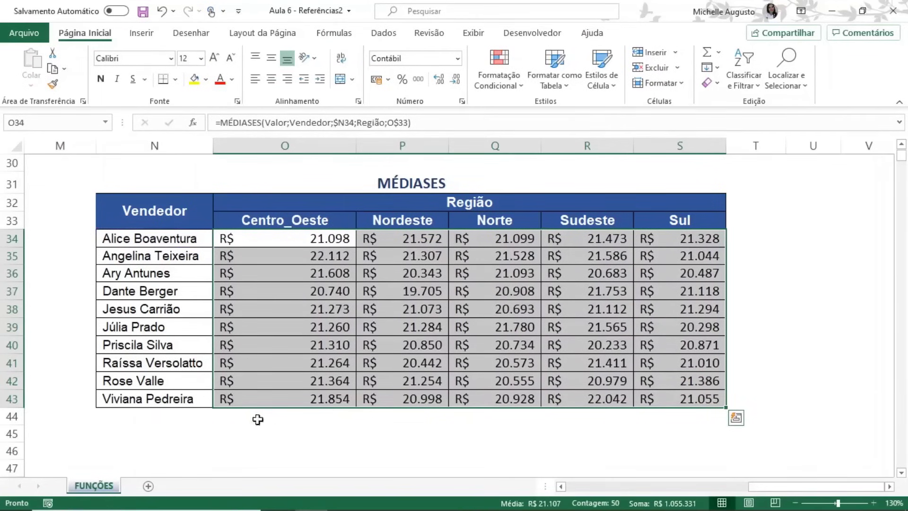
Review the completed CONT.SE, CONT.SES, SOMASE, SOMASES, MÉDIASE and MÉDIASES tables side by side
scroll(267, 370, up, 10)
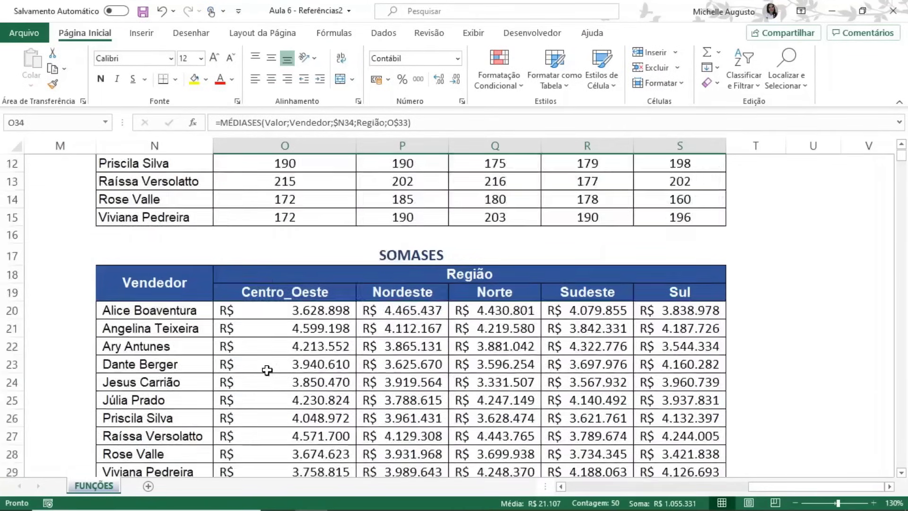
ctrl+scroll(433, 336, down, 3)
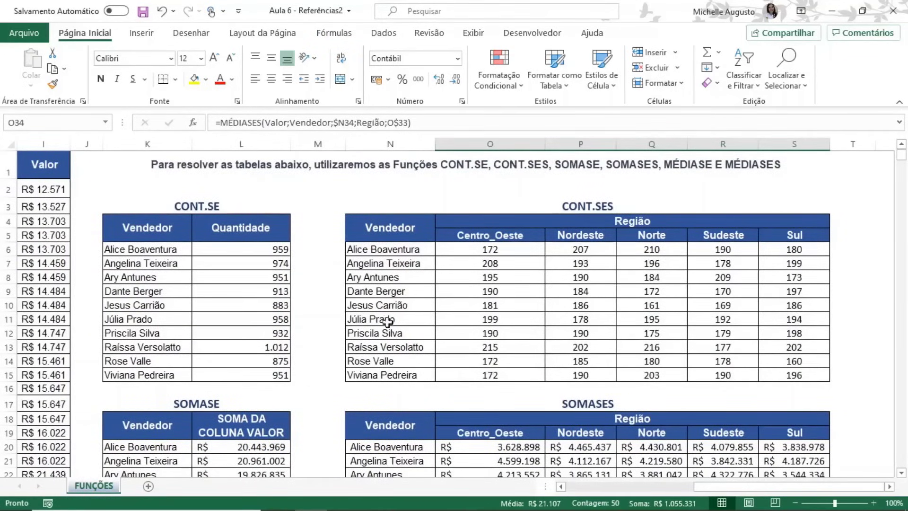
click(252, 262)
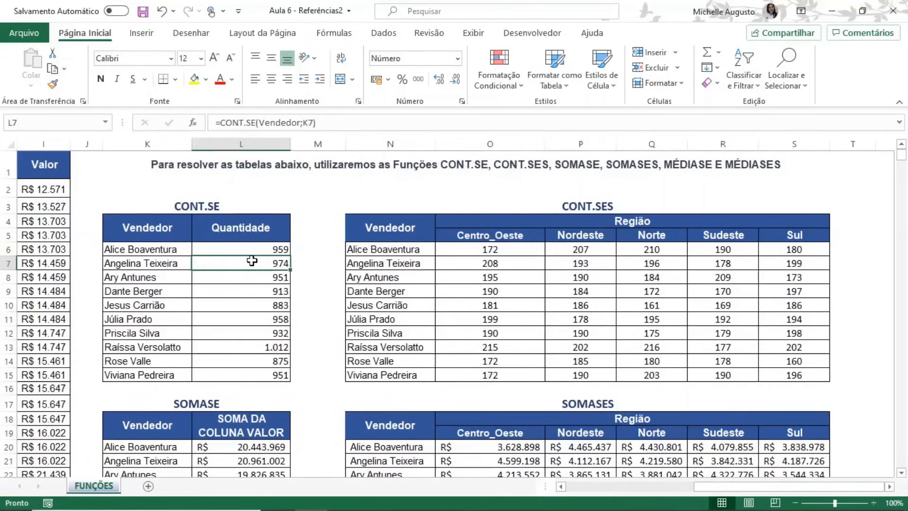
scroll(251, 261, down, 1)
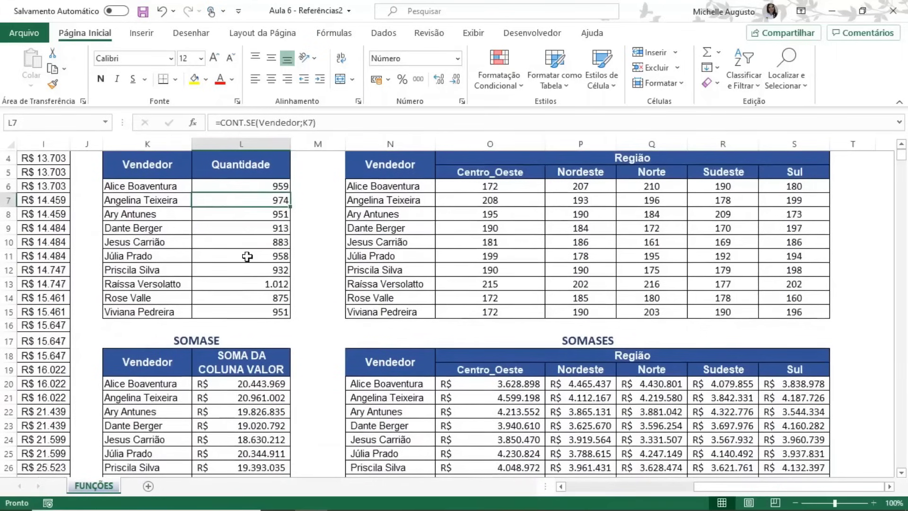
scroll(247, 256, down, 2)
scroll(246, 252, down, 5)
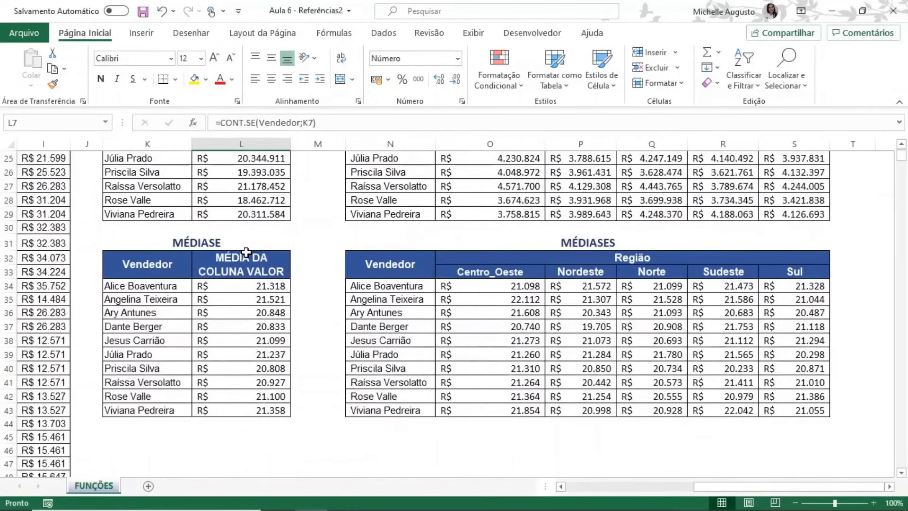
scroll(249, 258, up, 8)
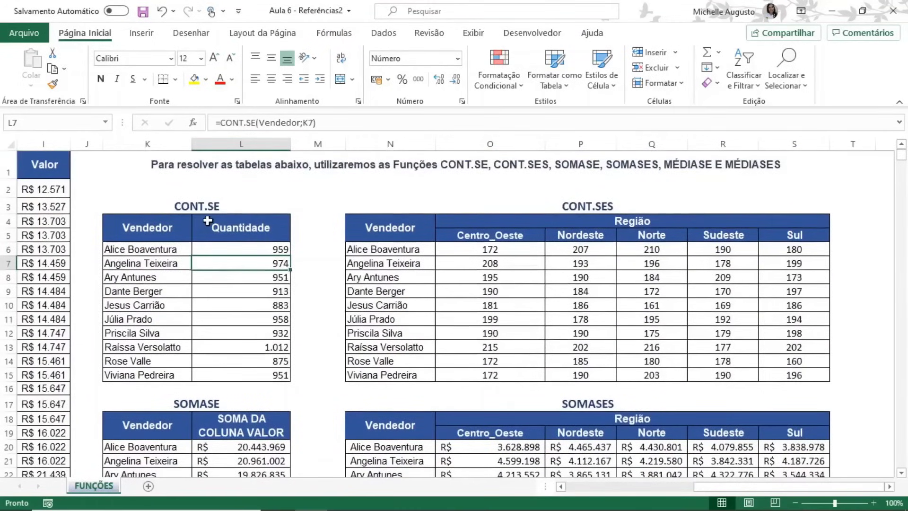
Return to cell A1, the Data da Venda header at the start of the sales data
key(Left)
key(Home)
key(Up)
key(Up)
key(Up)
key(Up)
key(Up)
key(Up)
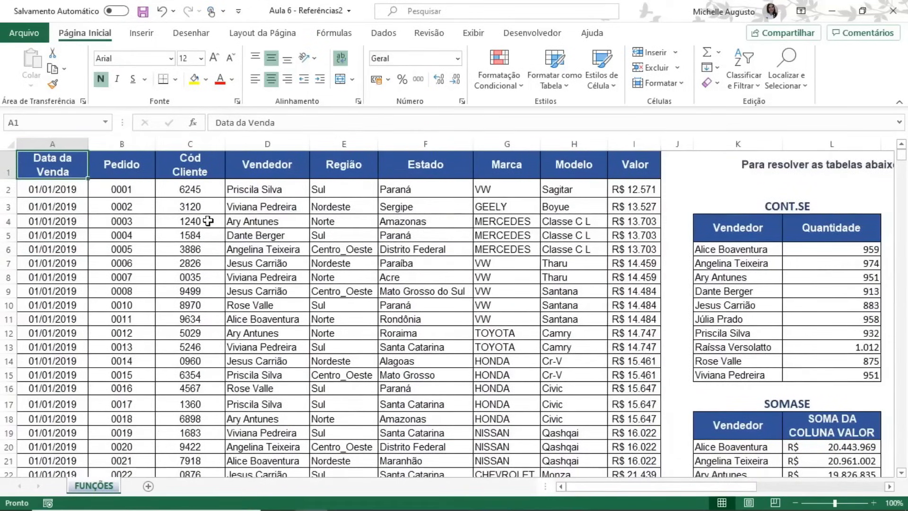